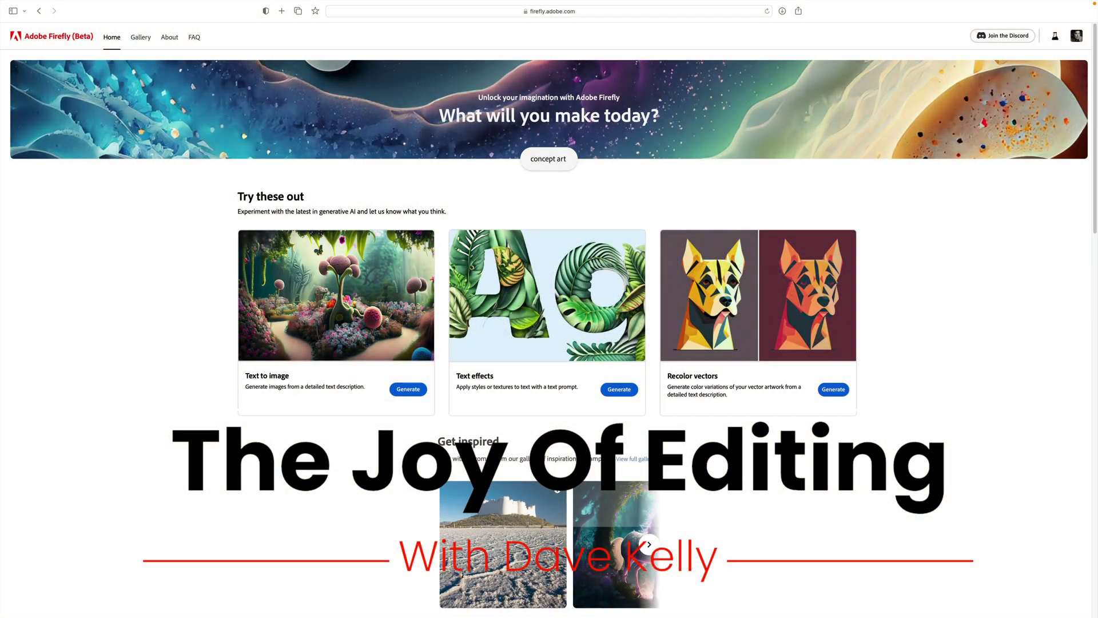
# Step: Open the Text to image page and scroll through its gallery of example images
pyautogui.write('t art desert')
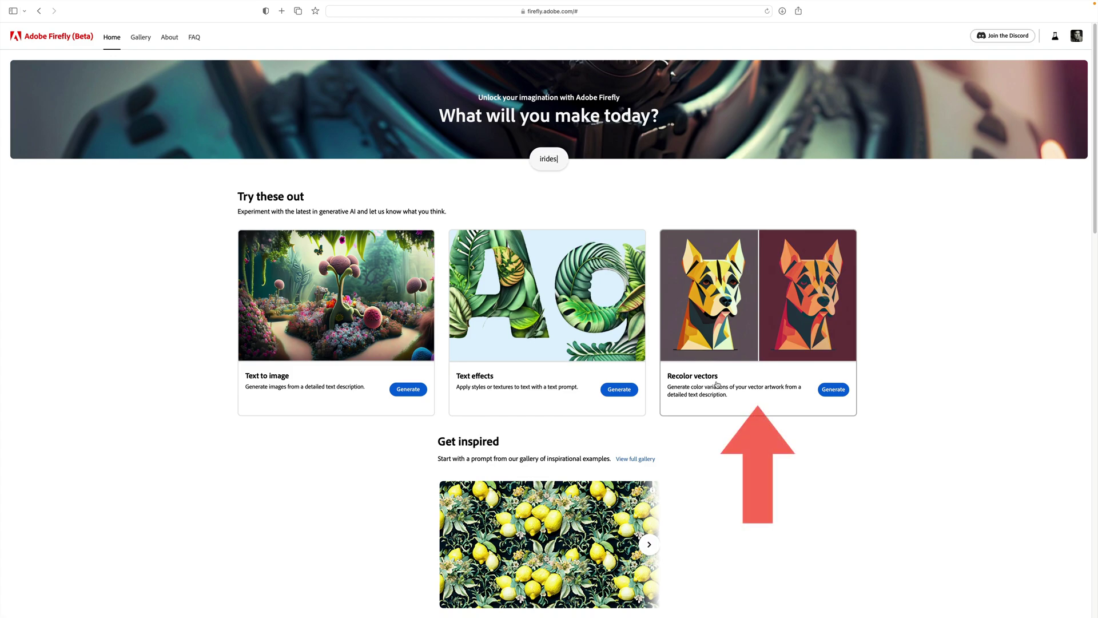
pyautogui.click(593, 356)
pyautogui.click(344, 294)
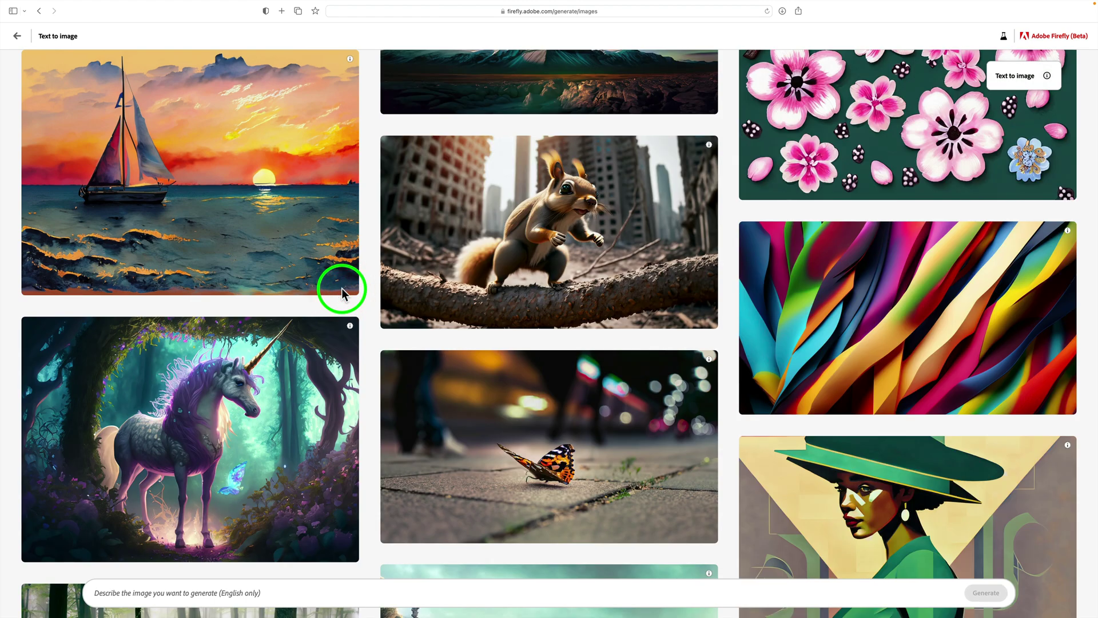
pyautogui.scroll(-3, 697, 346)
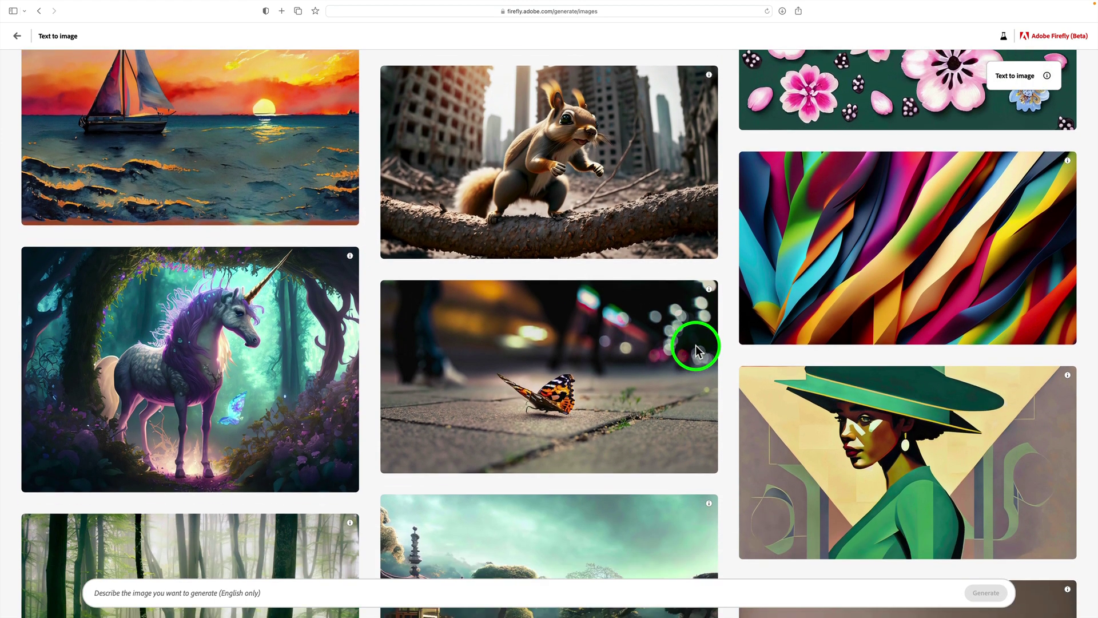
pyautogui.scroll(-3, 697, 352)
pyautogui.scroll(3, 699, 344)
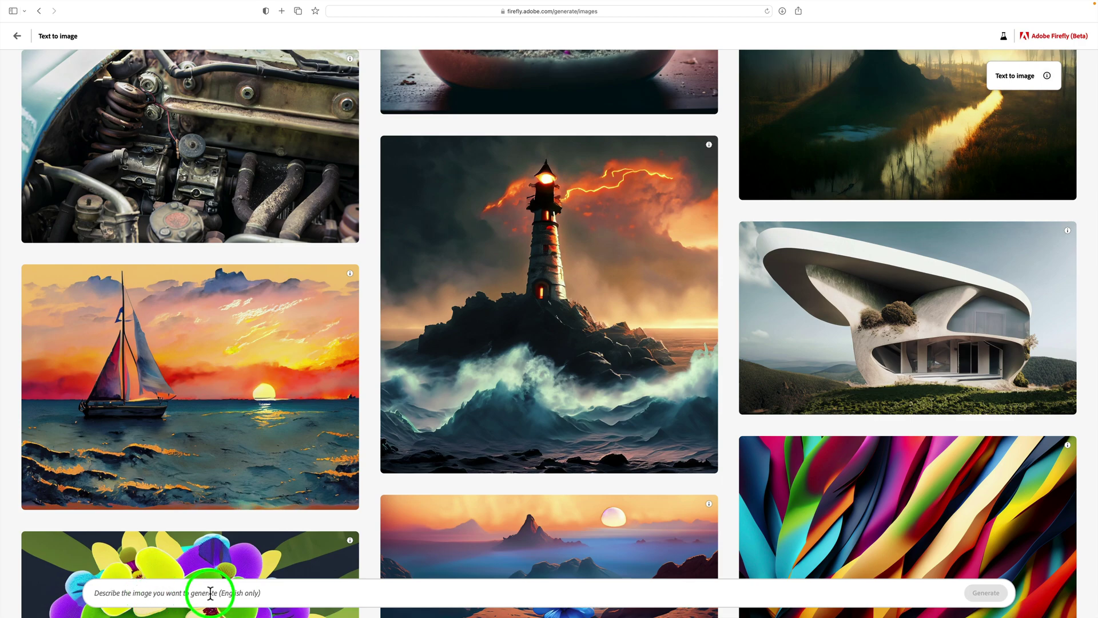
# Step: Generate images from the prompt 'a lion in Africa'
pyautogui.click(144, 592)
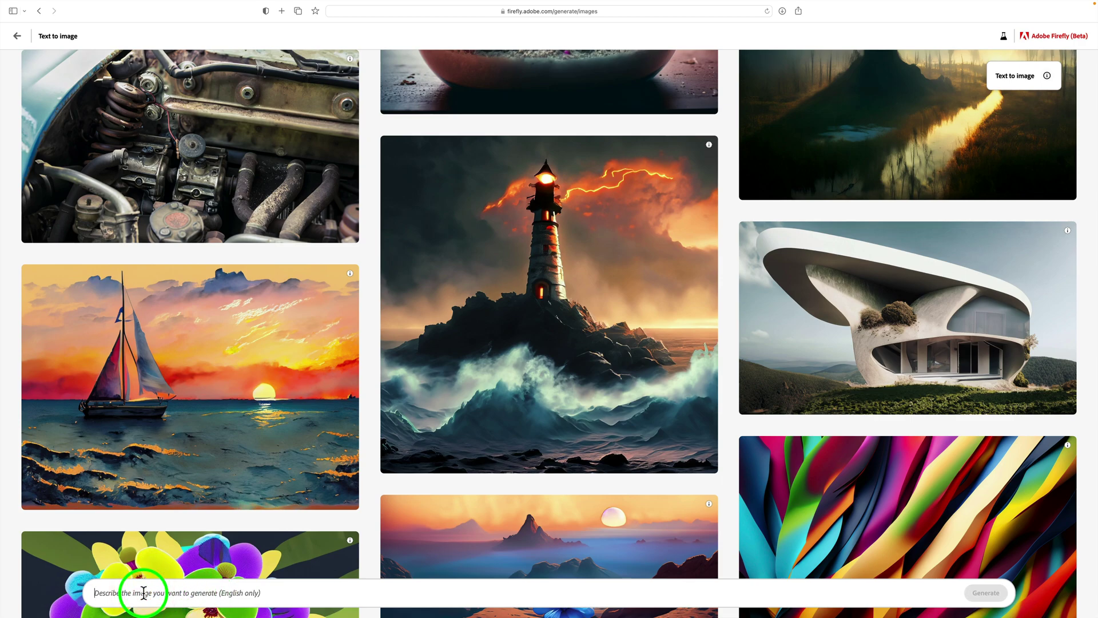
pyautogui.write('a lion in Africa')
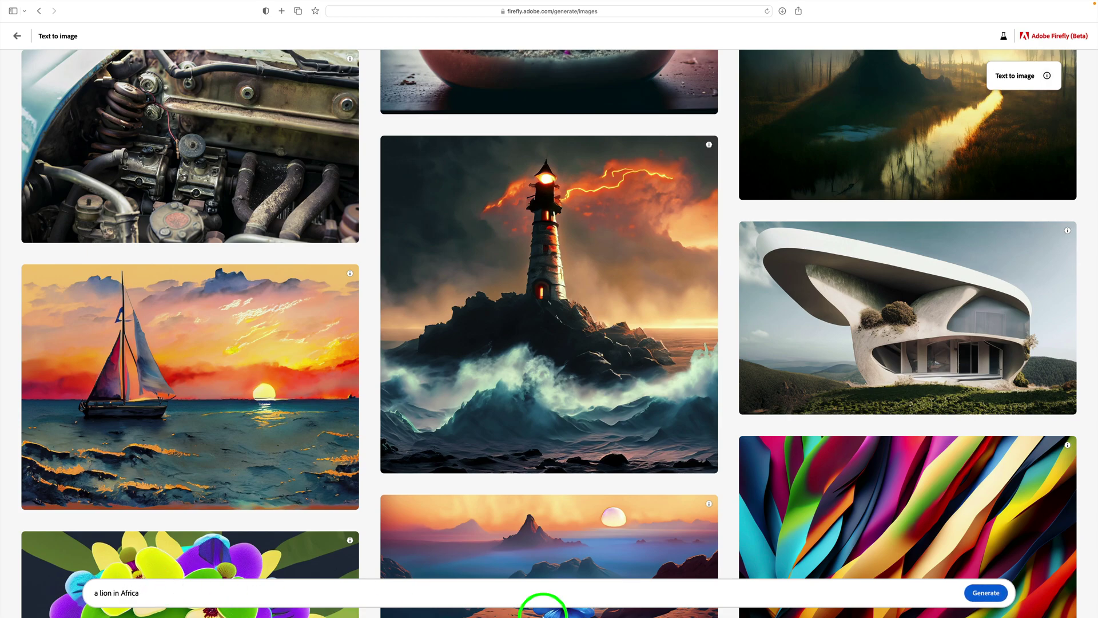
pyautogui.click(986, 593)
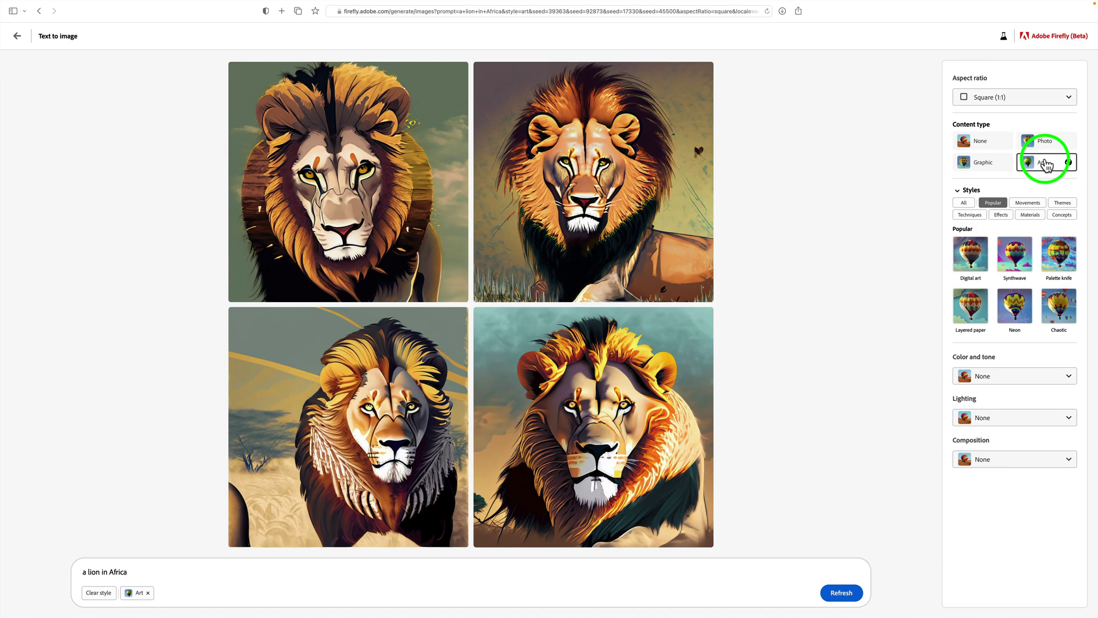
# Step: Switch the content type from Art to Photo to get photorealistic lion images
pyautogui.click(980, 142)
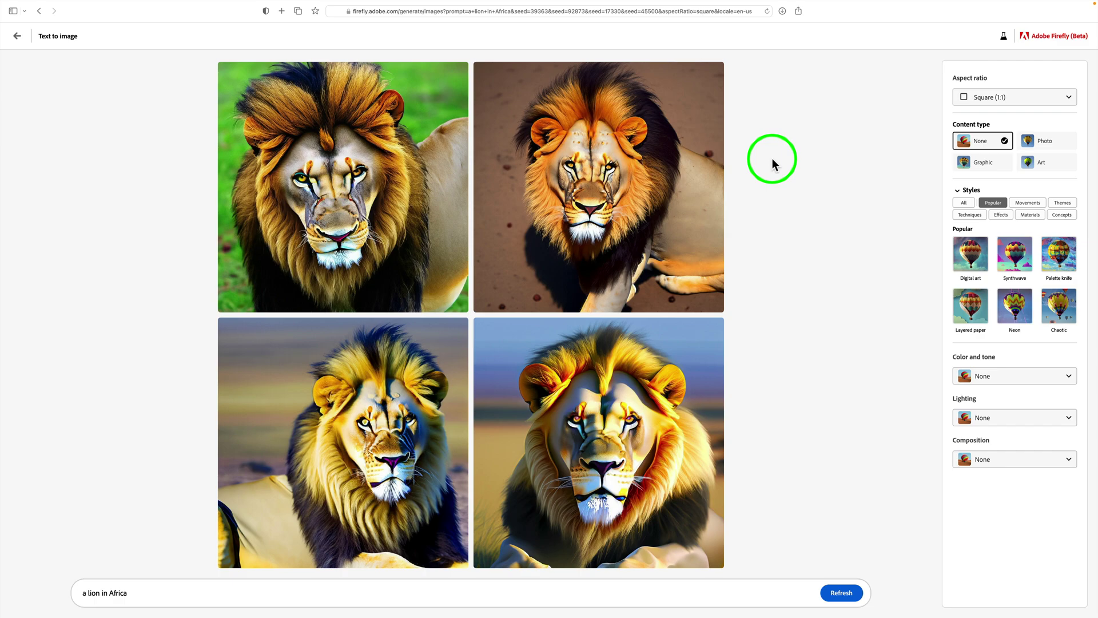
pyautogui.moveTo(373, 173)
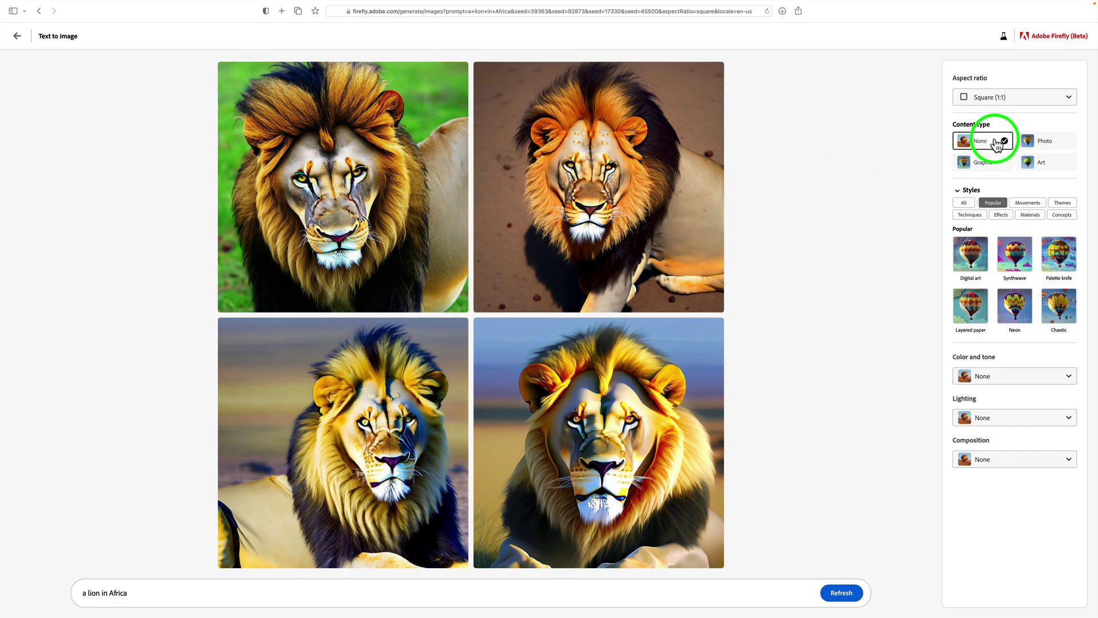
pyautogui.click(1048, 147)
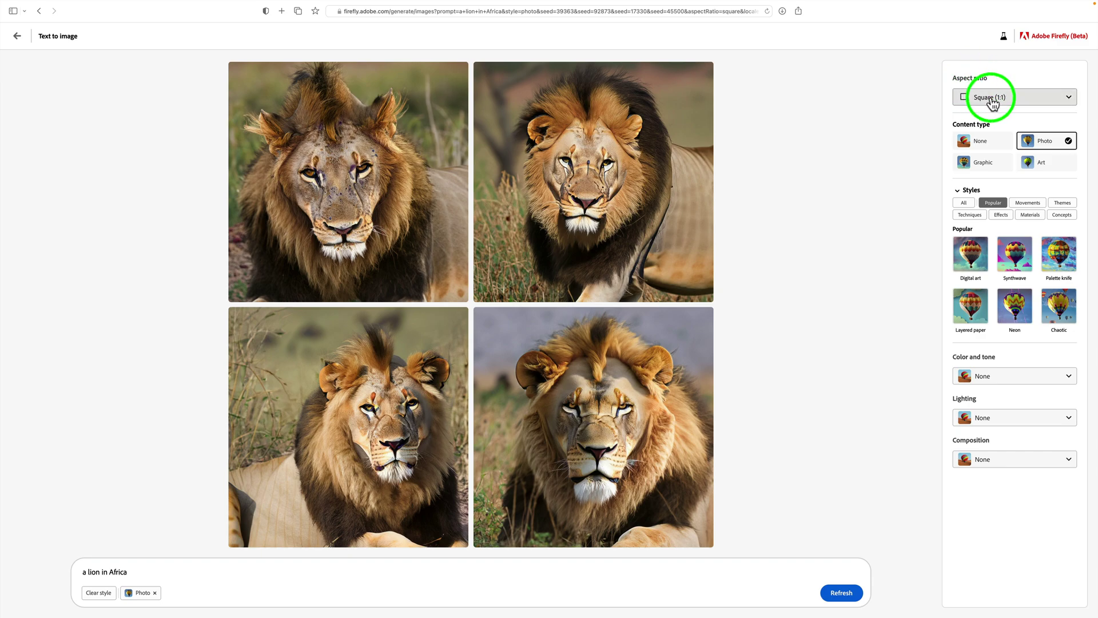
# Step: Change the aspect ratio from Square (1:1) to Landscape (4:3)
pyautogui.click(1069, 100)
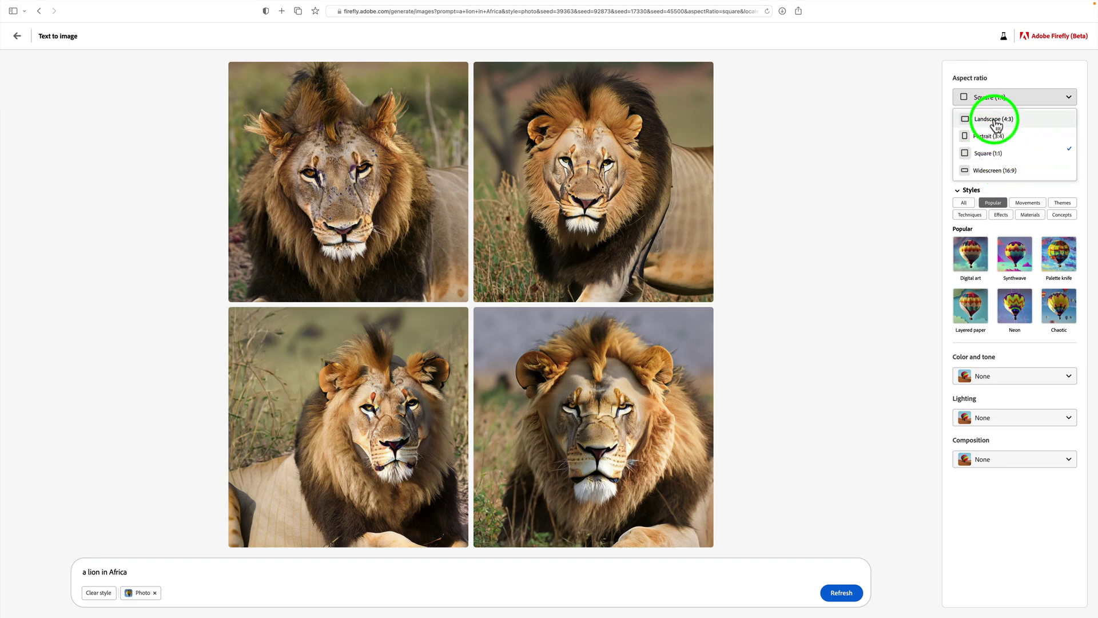
pyautogui.click(994, 120)
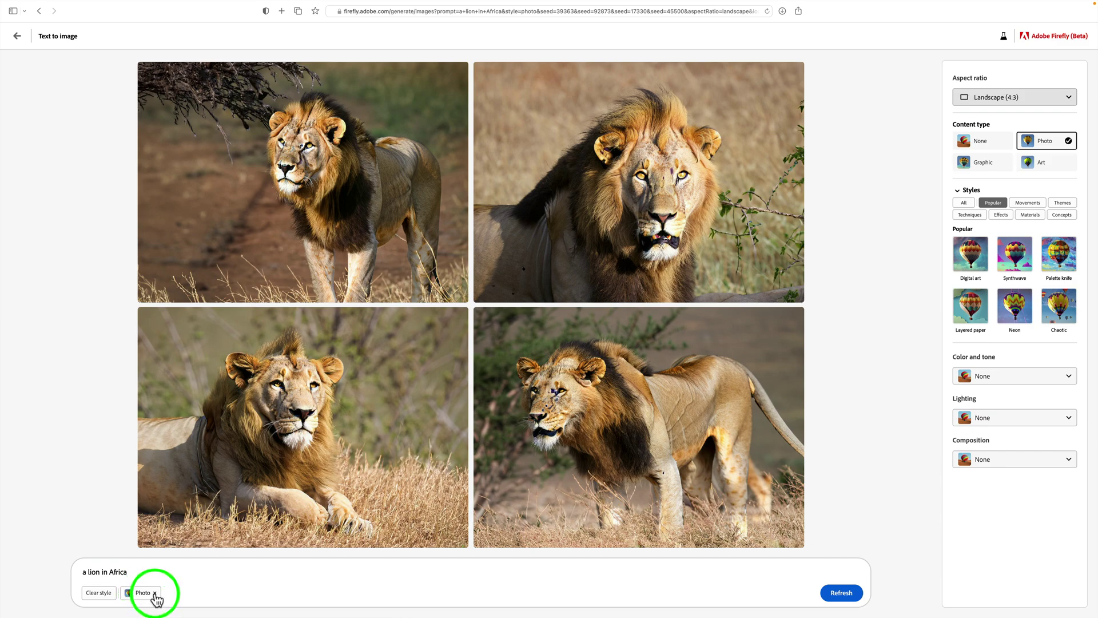
# Step: Clear the Photo style and view all style categories in the Styles section
pyautogui.click(99, 593)
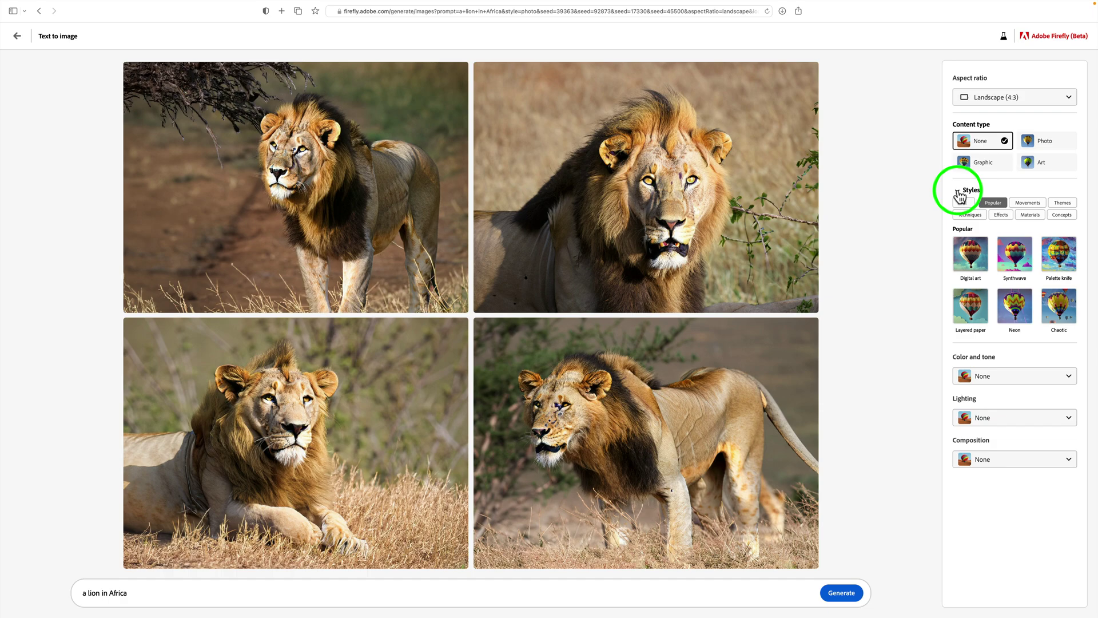
pyautogui.click(959, 194)
pyautogui.click(958, 193)
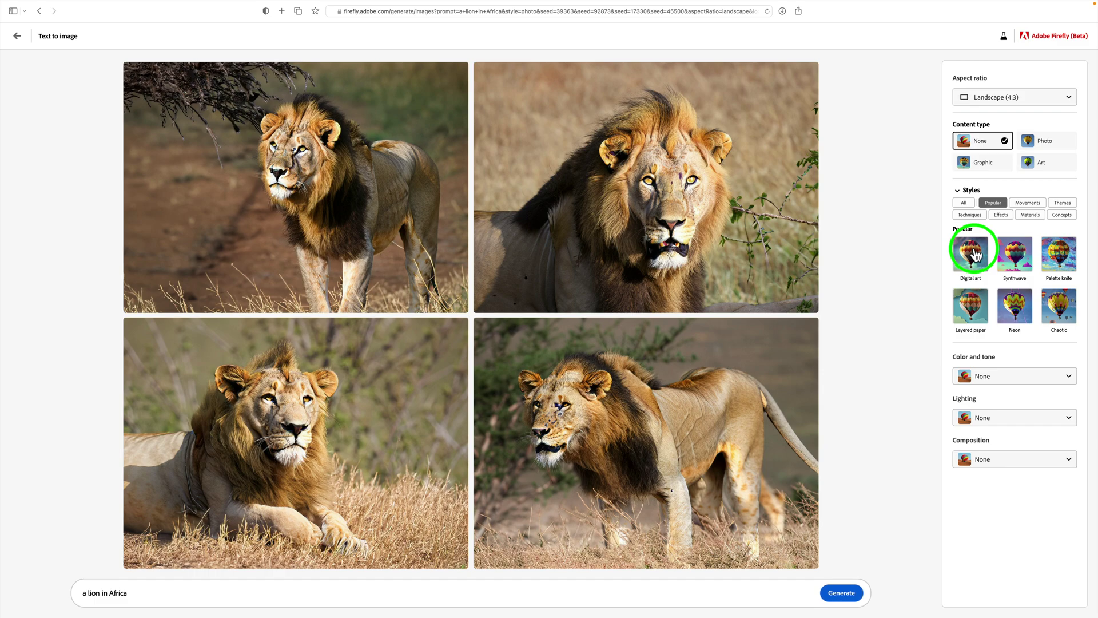
pyautogui.click(964, 203)
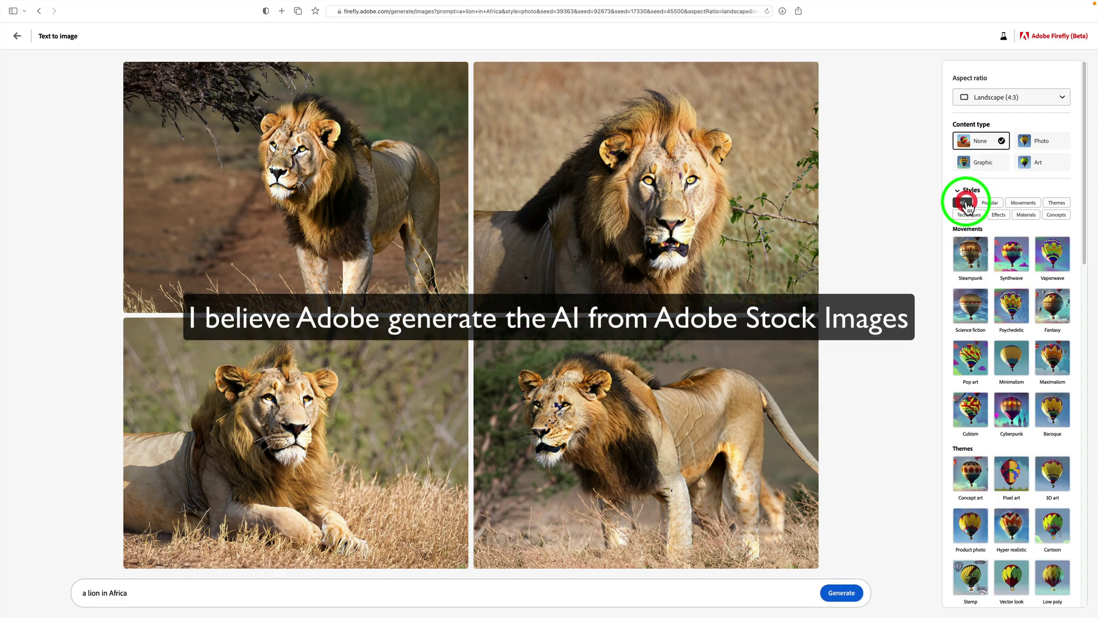
pyautogui.scroll(-15, 989, 309)
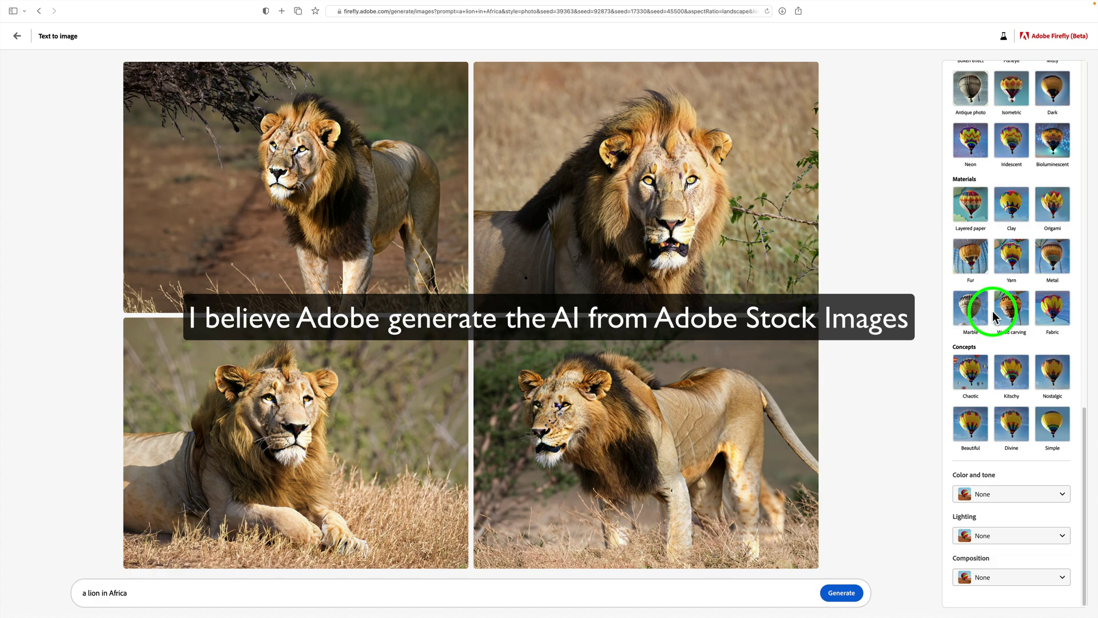
pyautogui.scroll(15, 994, 314)
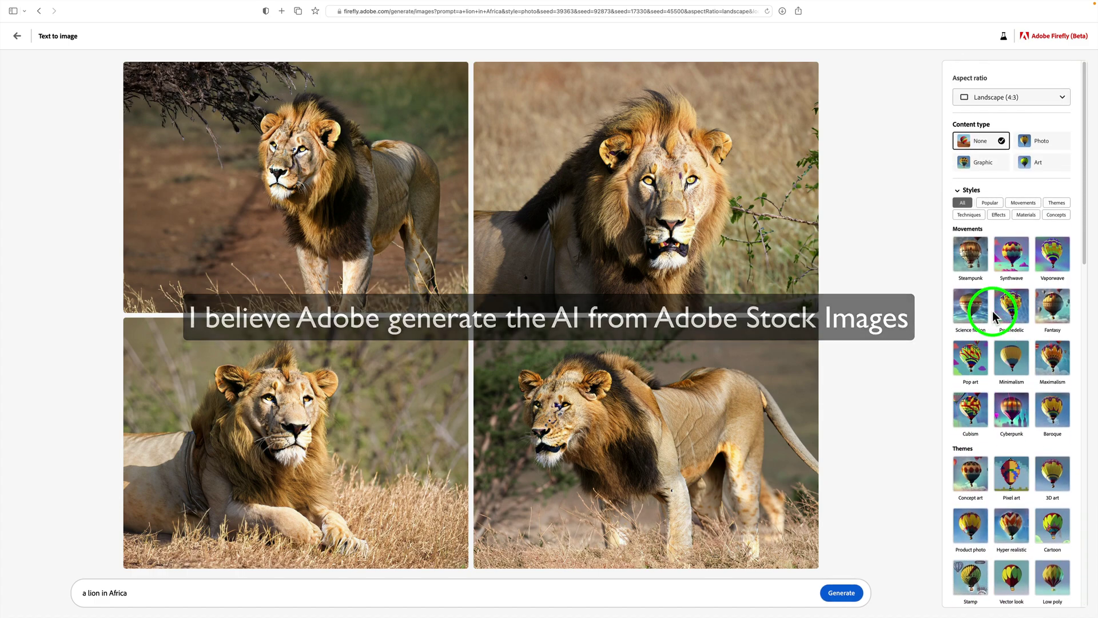
# Step: Browse the Movements, Themes, Techniques, Effects, Materials and Concepts style tabs, ending on Popular
pyautogui.click(990, 203)
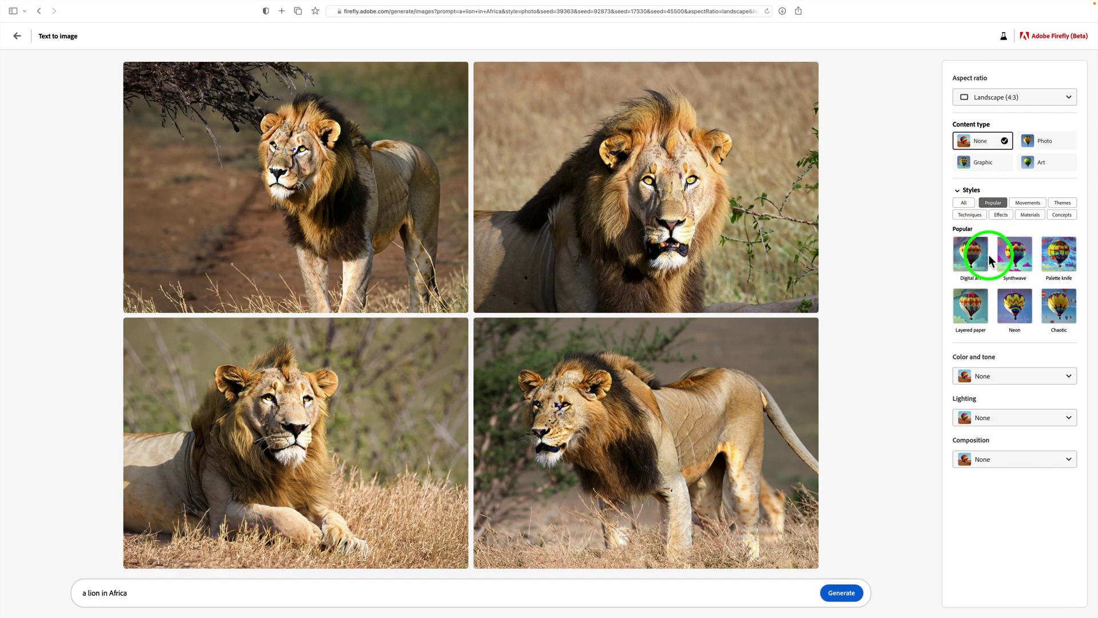
pyautogui.click(1032, 204)
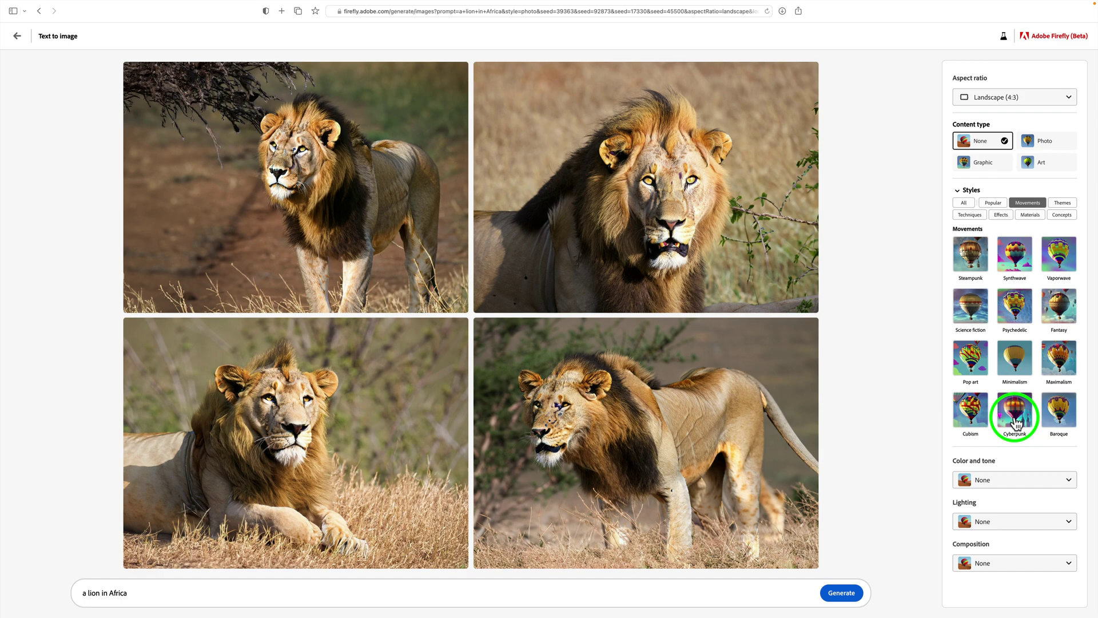
pyautogui.click(1065, 204)
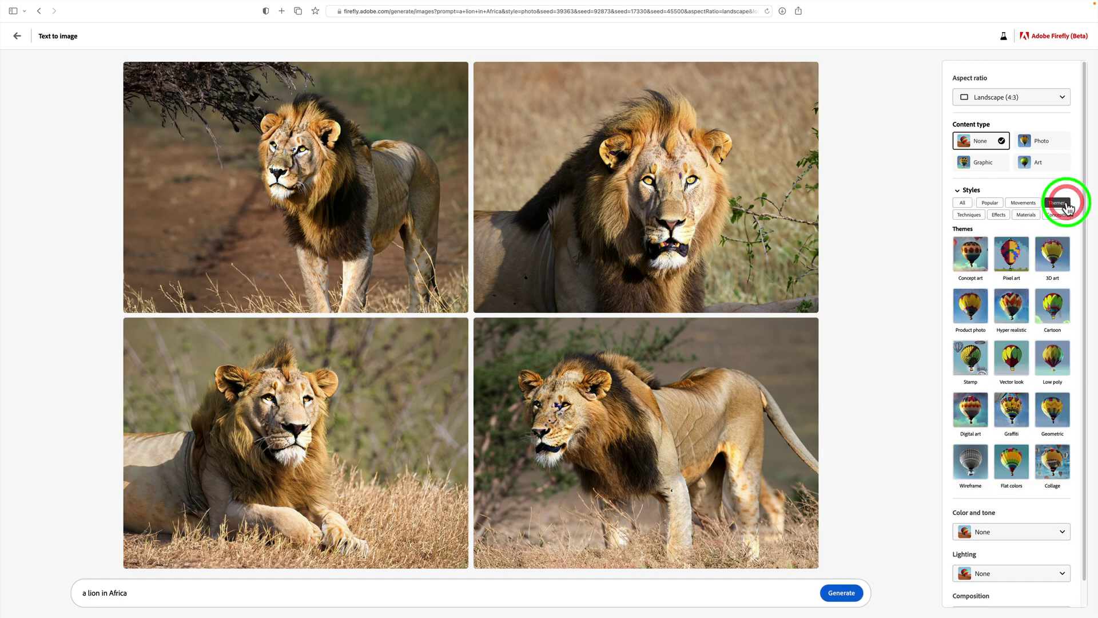
pyautogui.click(971, 215)
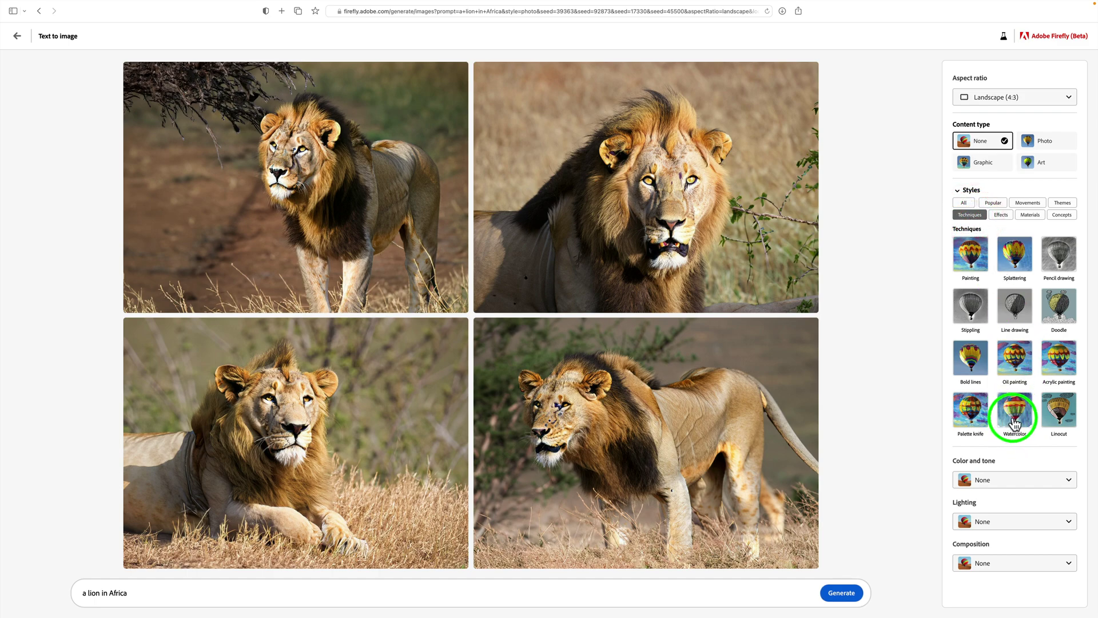
pyautogui.click(1001, 216)
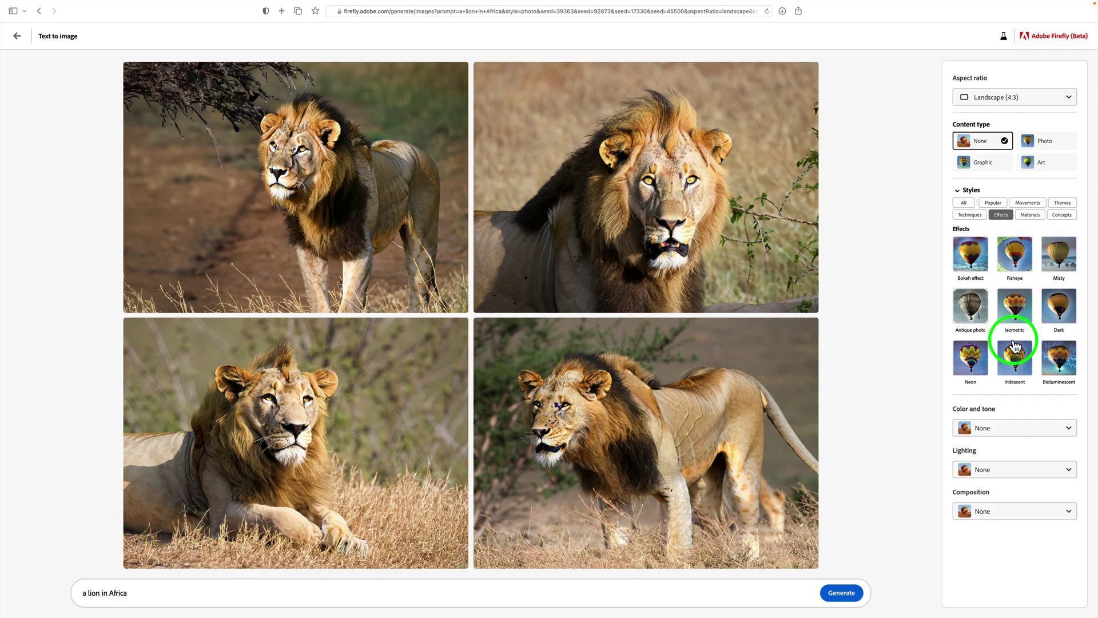
pyautogui.click(1032, 215)
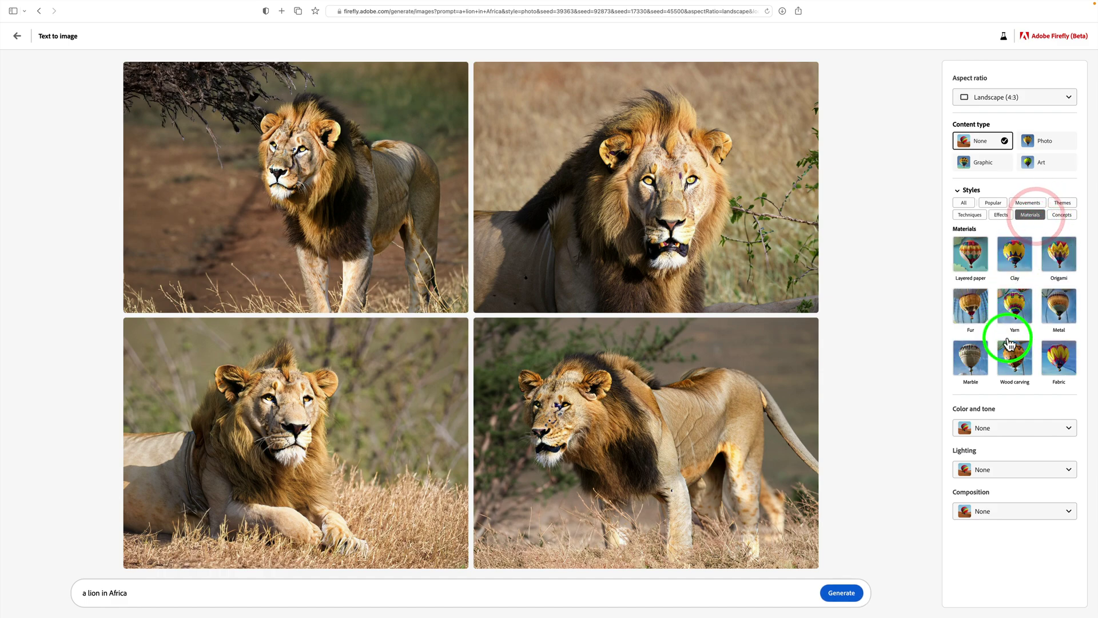
pyautogui.click(1065, 216)
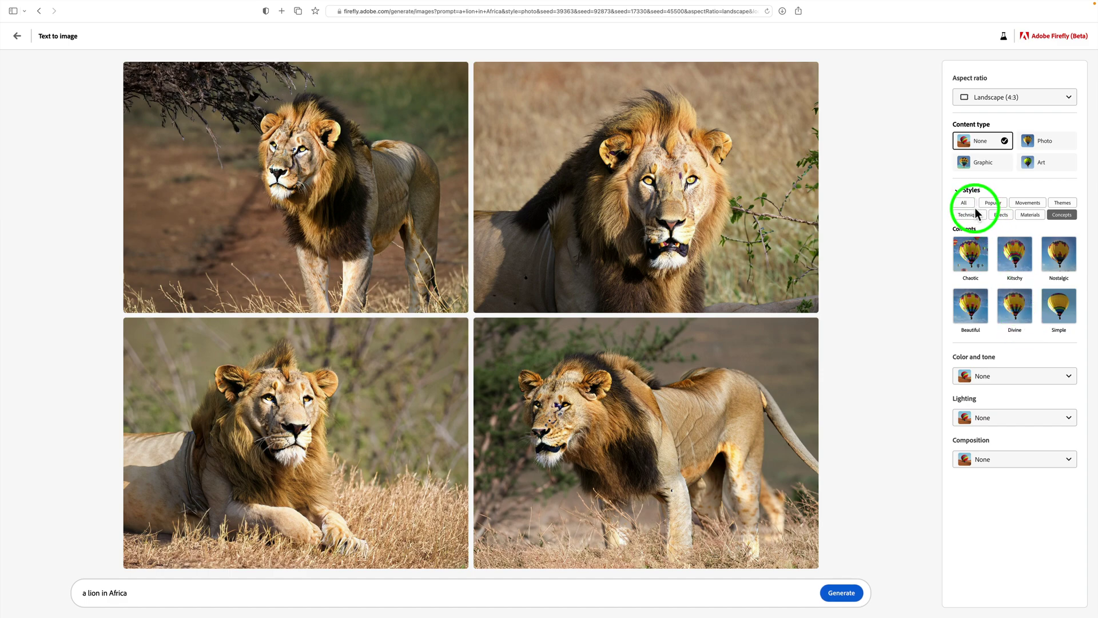
pyautogui.click(994, 204)
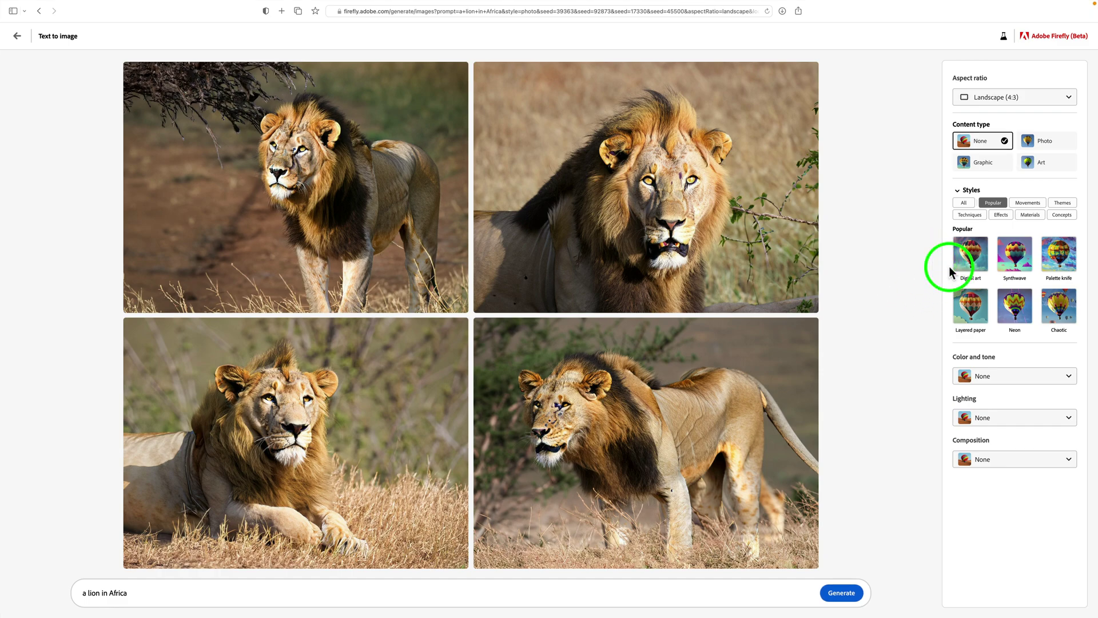
pyautogui.click(978, 252)
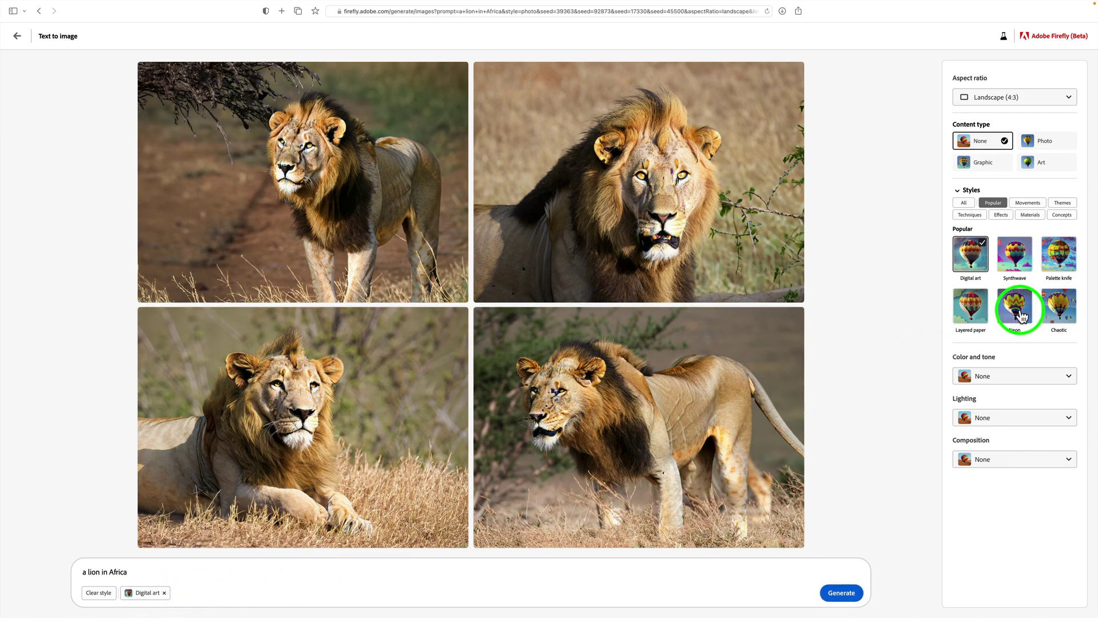
pyautogui.click(851, 593)
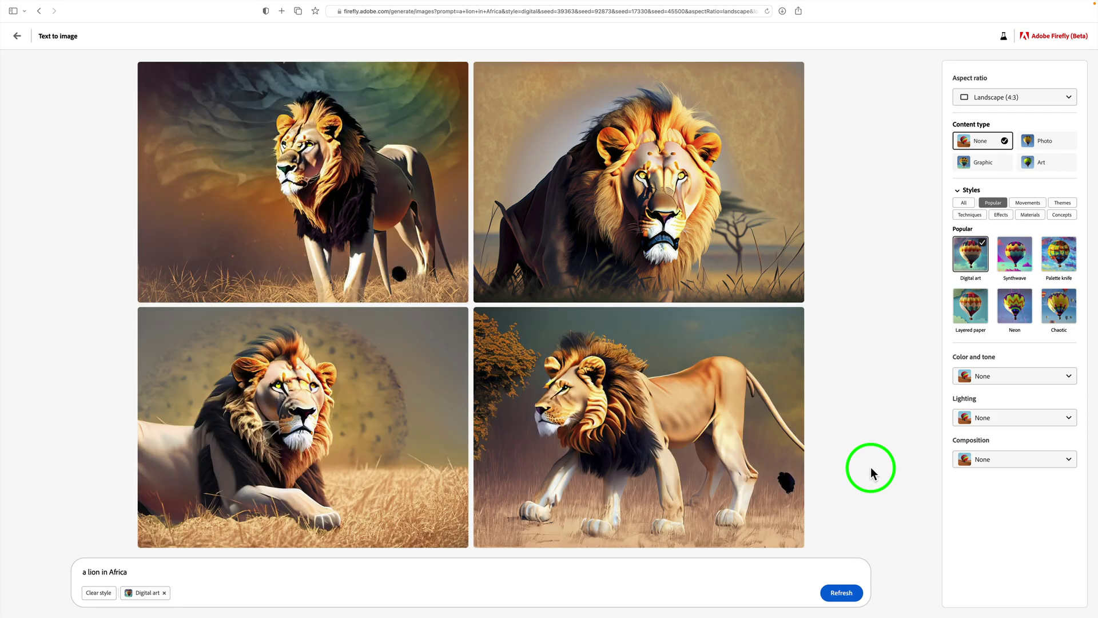
pyautogui.moveTo(656, 402)
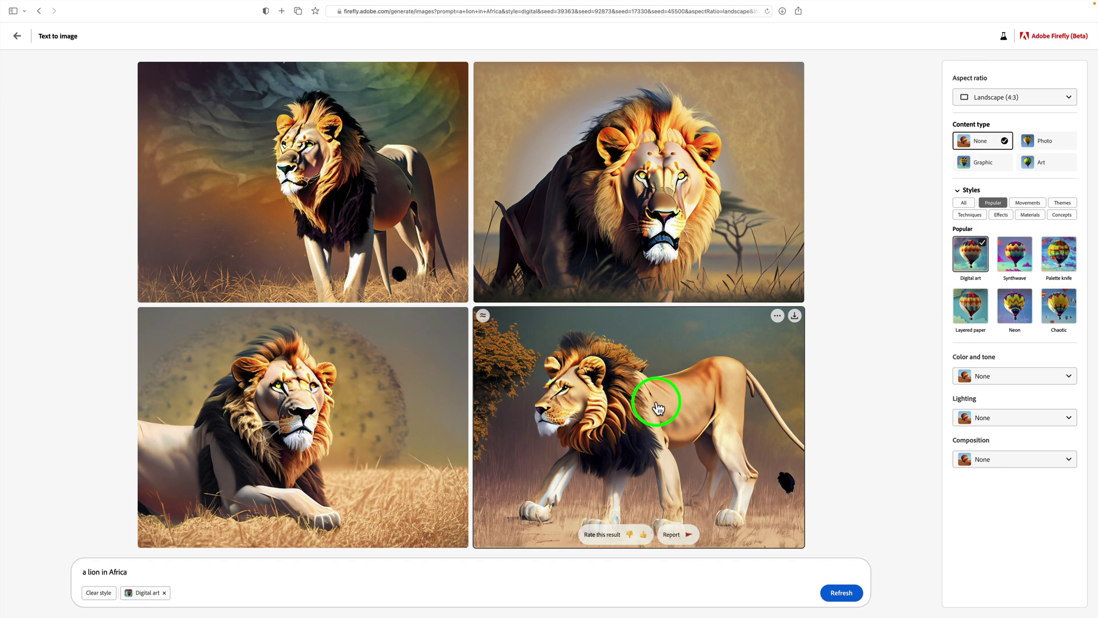
# Step: Generate variations similar to the bottom-right lion image
pyautogui.click(484, 316)
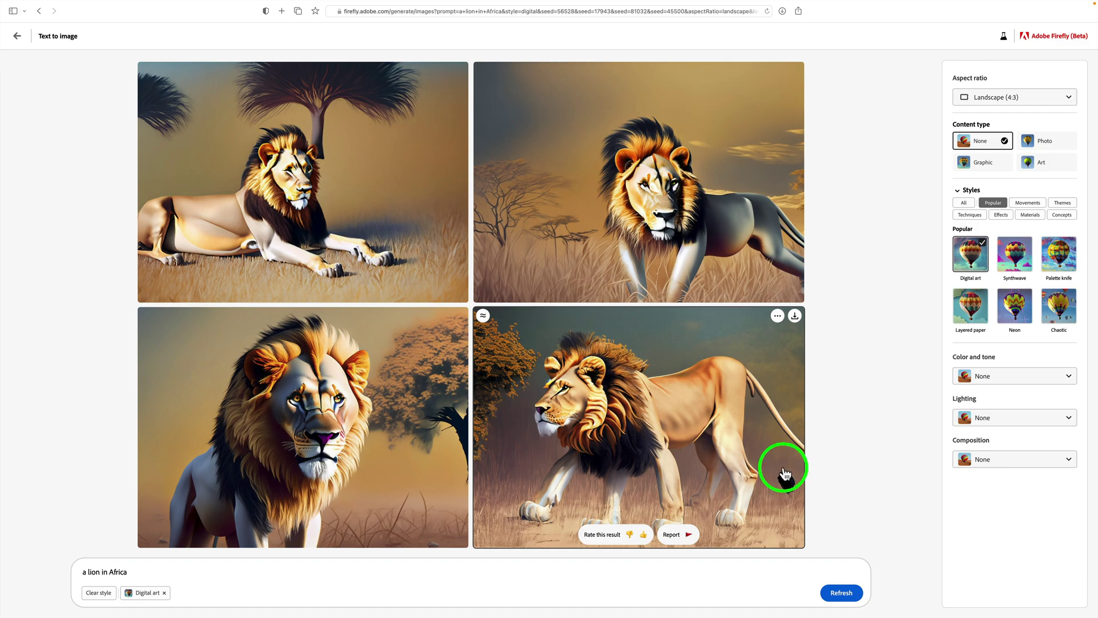
# Step: Download the bottom-right lion image, accepting the Content Credentials notice
pyautogui.click(795, 316)
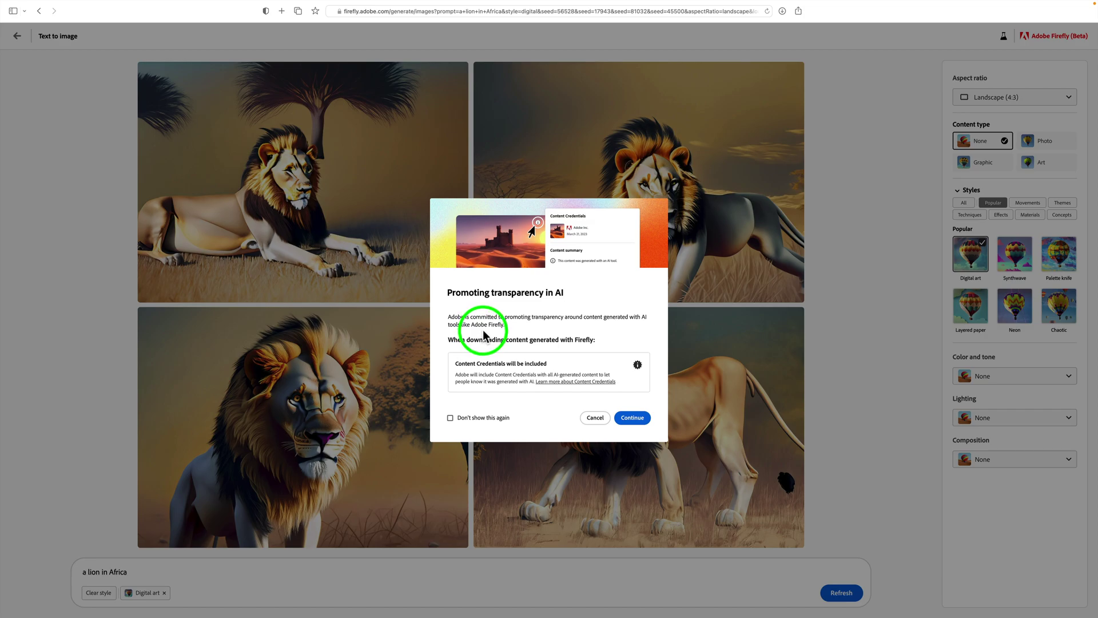
pyautogui.click(642, 423)
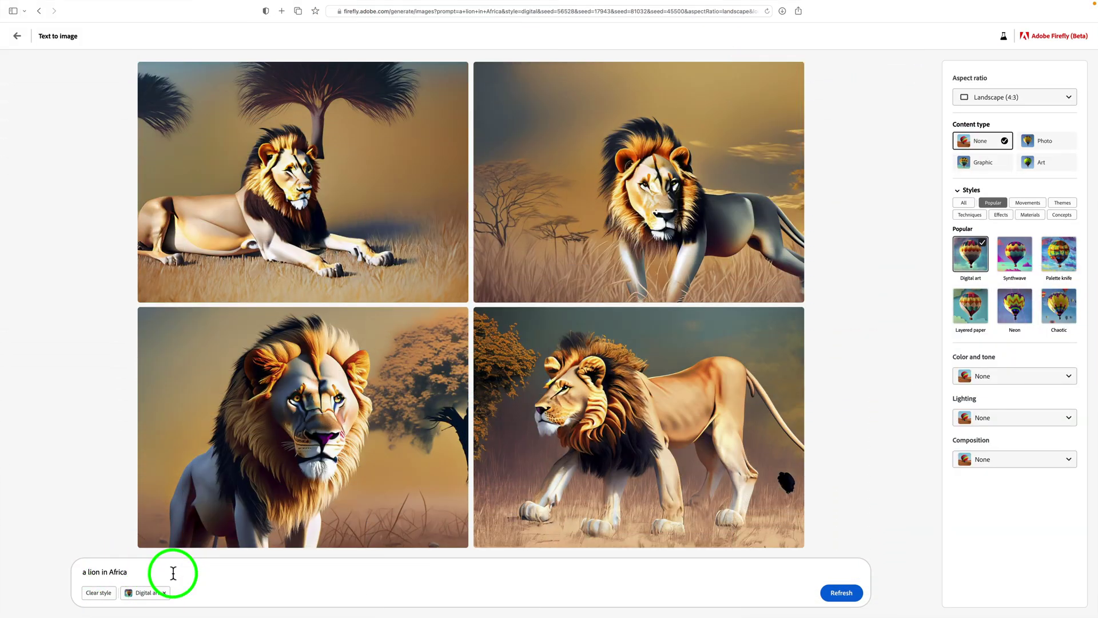
# Step: Clear the Digital art style and replace the prompt with 'a cute kitty in a field of flowers'
pyautogui.click(98, 591)
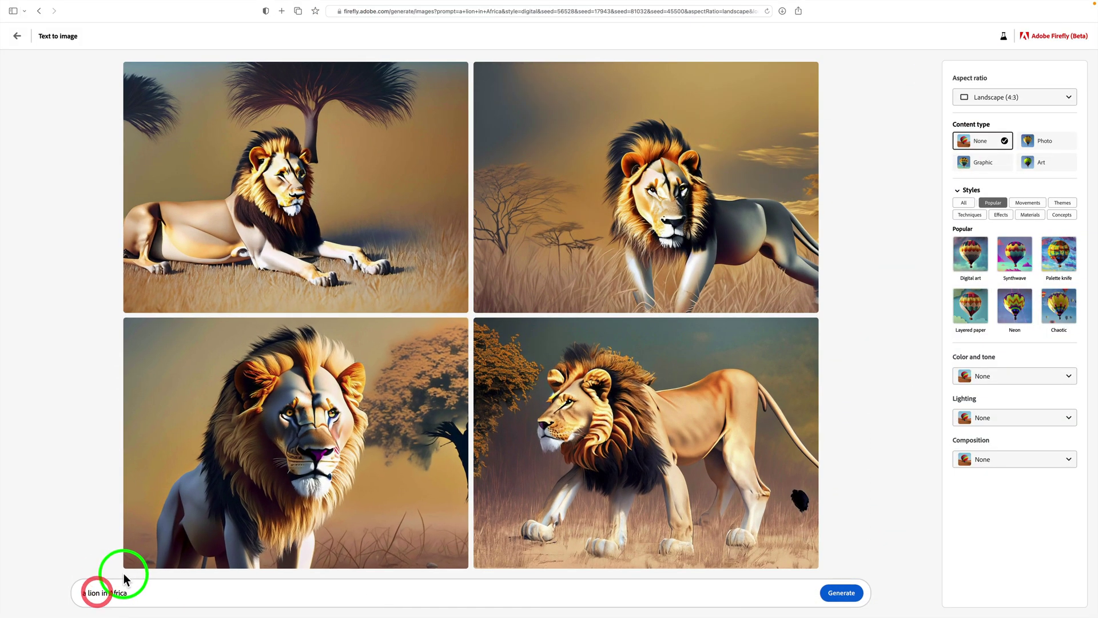
pyautogui.moveTo(130, 593); pyautogui.dragTo(35, 589)
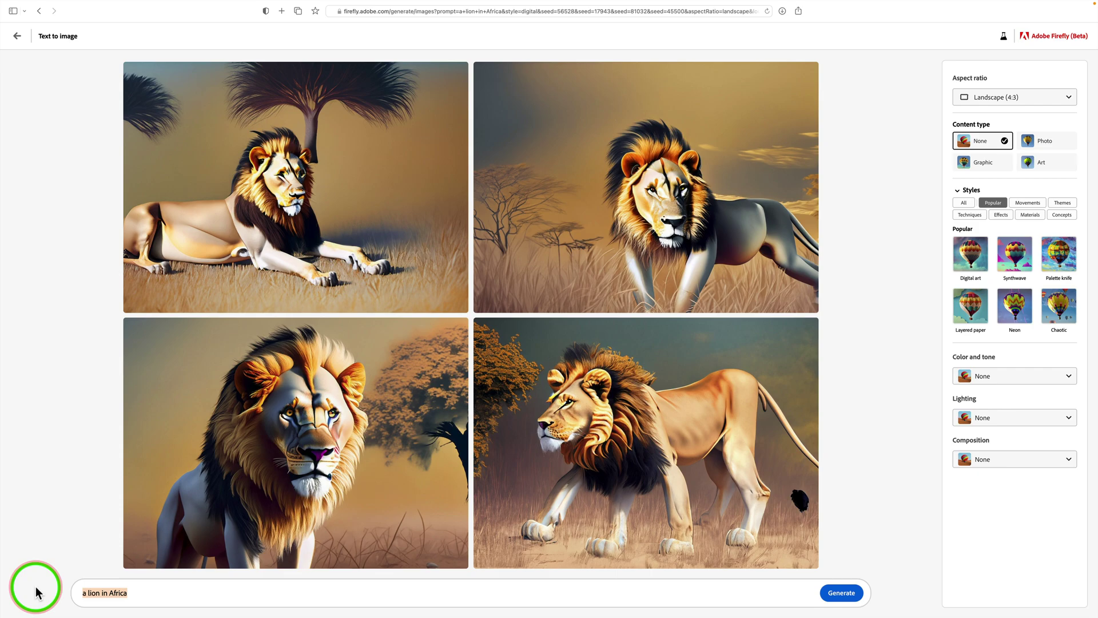
pyautogui.write('a cute kitty in a field of flowers')
# Step: Generate the kitty images, then change the aspect ratio to Portrait (3:4)
pyautogui.click(842, 592)
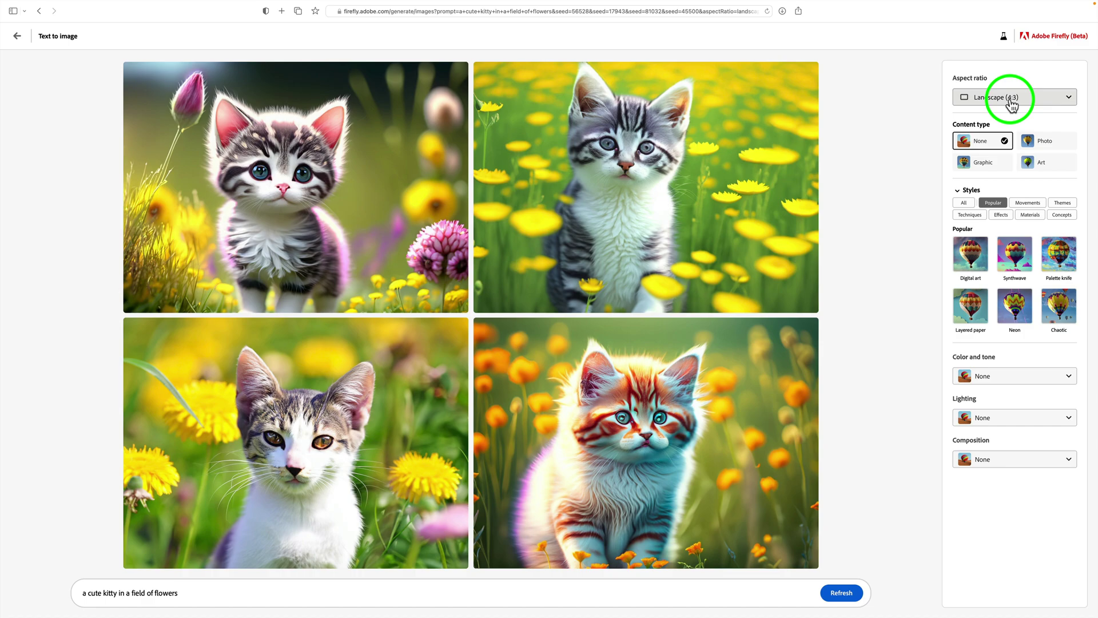
pyautogui.click(1070, 97)
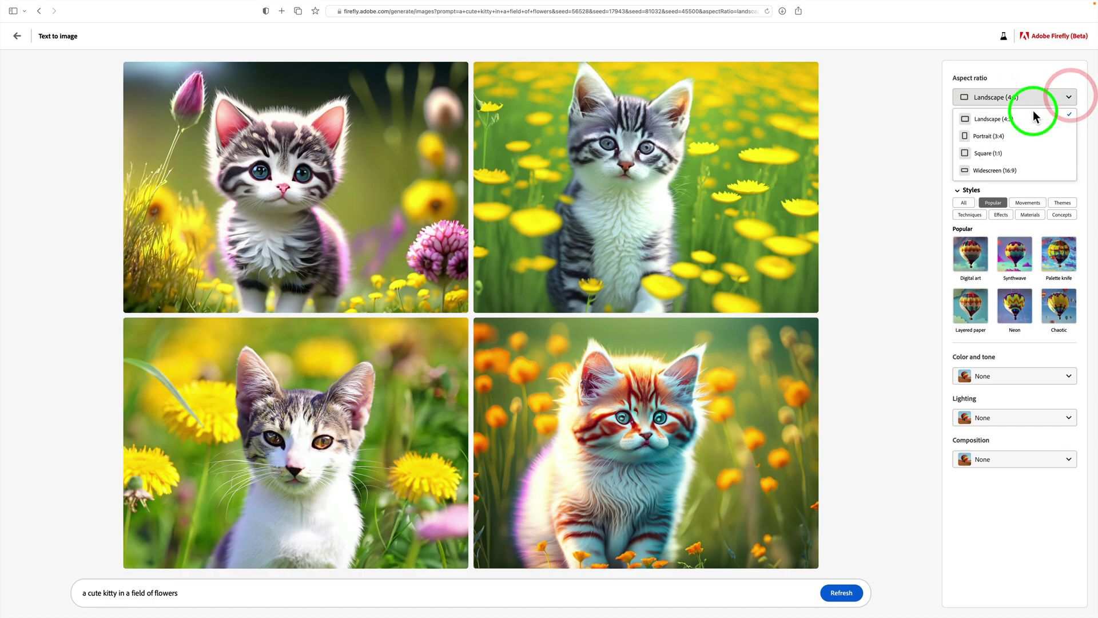
pyautogui.click(997, 137)
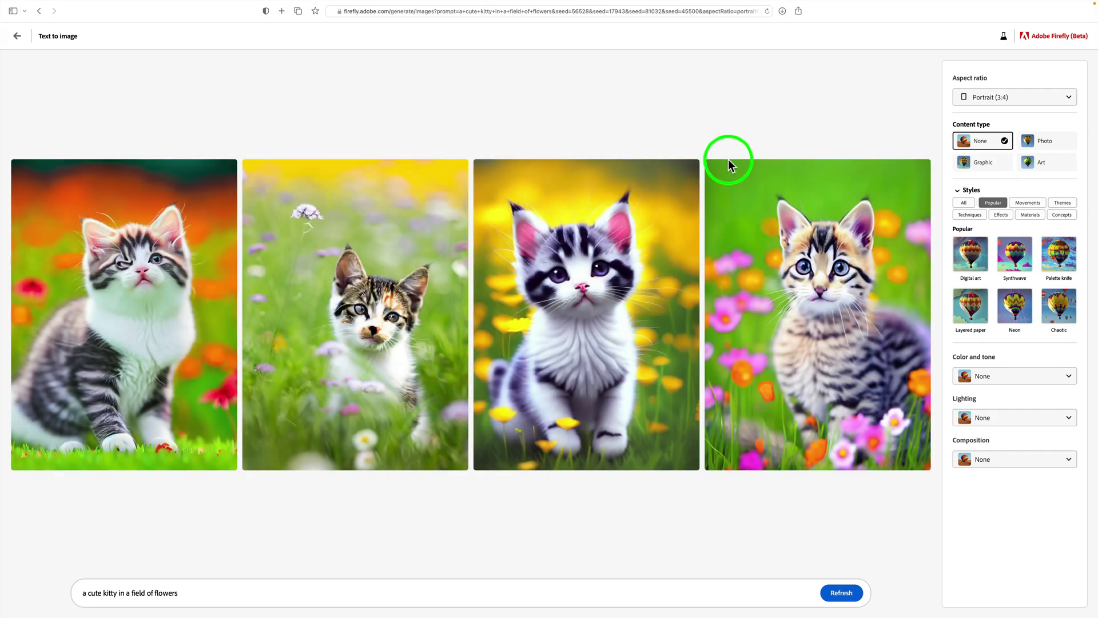
# Step: Generate variations of the third, black-and-white striped kitten image
pyautogui.moveTo(838, 295)
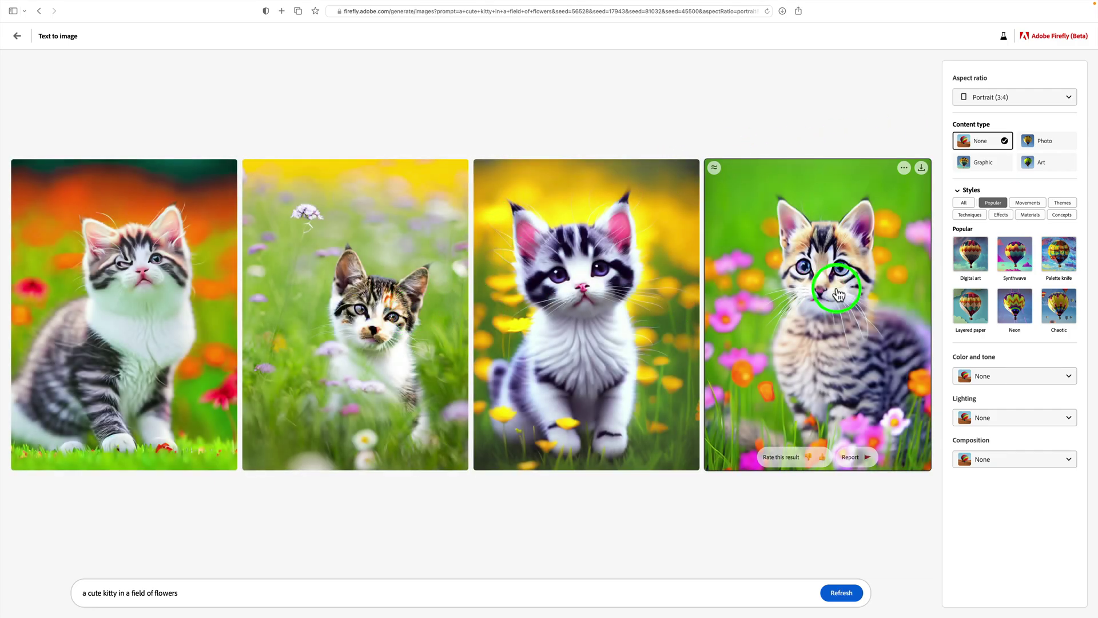
pyautogui.moveTo(128, 274)
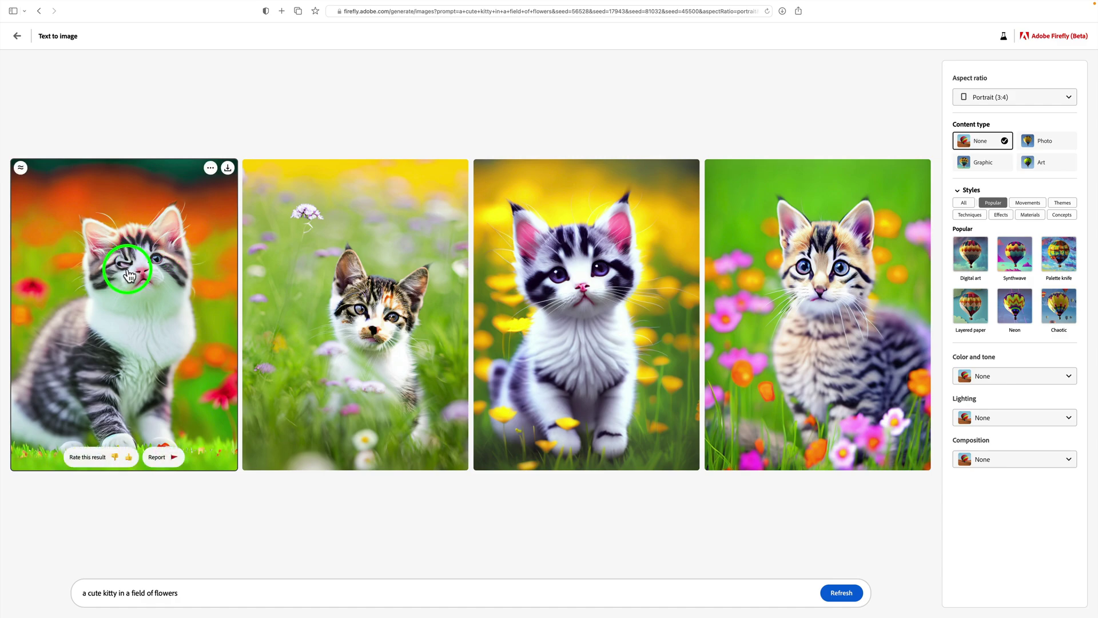
pyautogui.moveTo(561, 263)
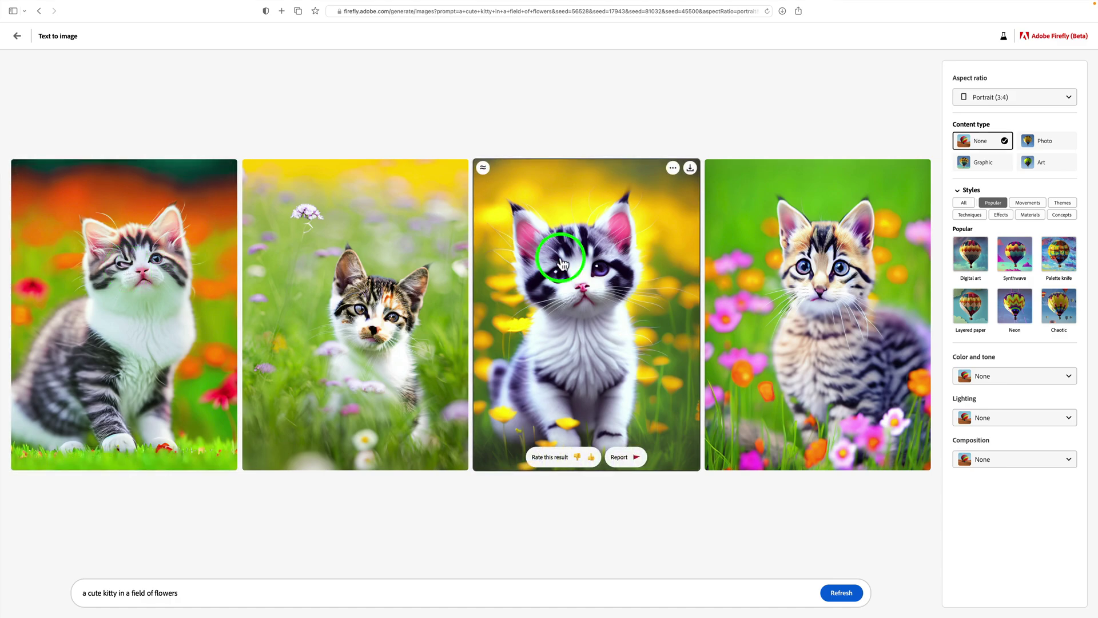
pyautogui.click(483, 169)
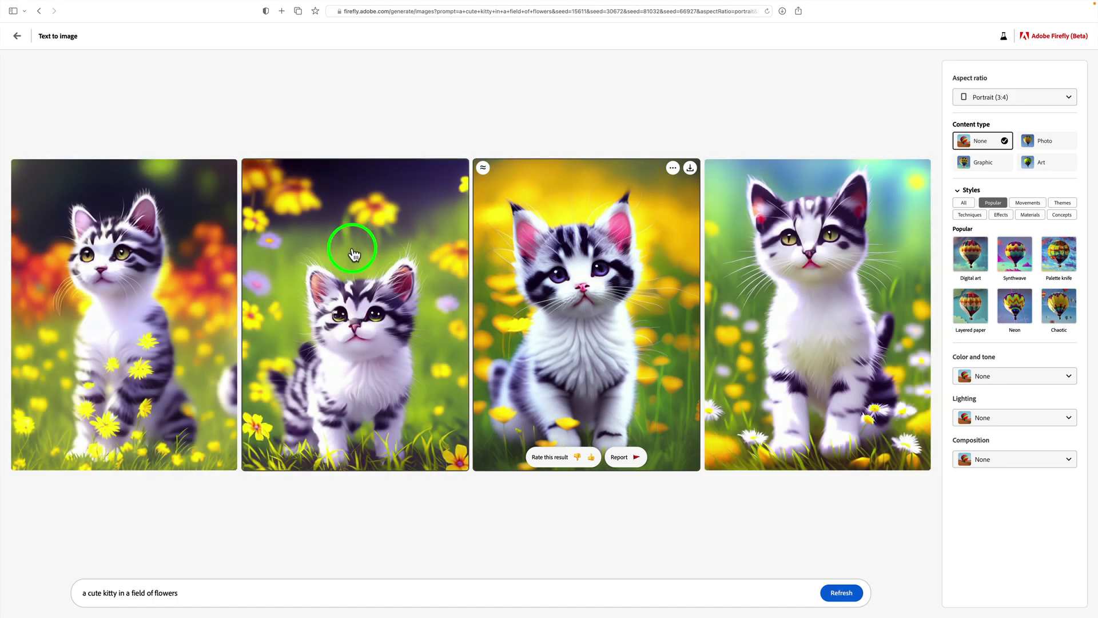
pyautogui.moveTo(369, 318)
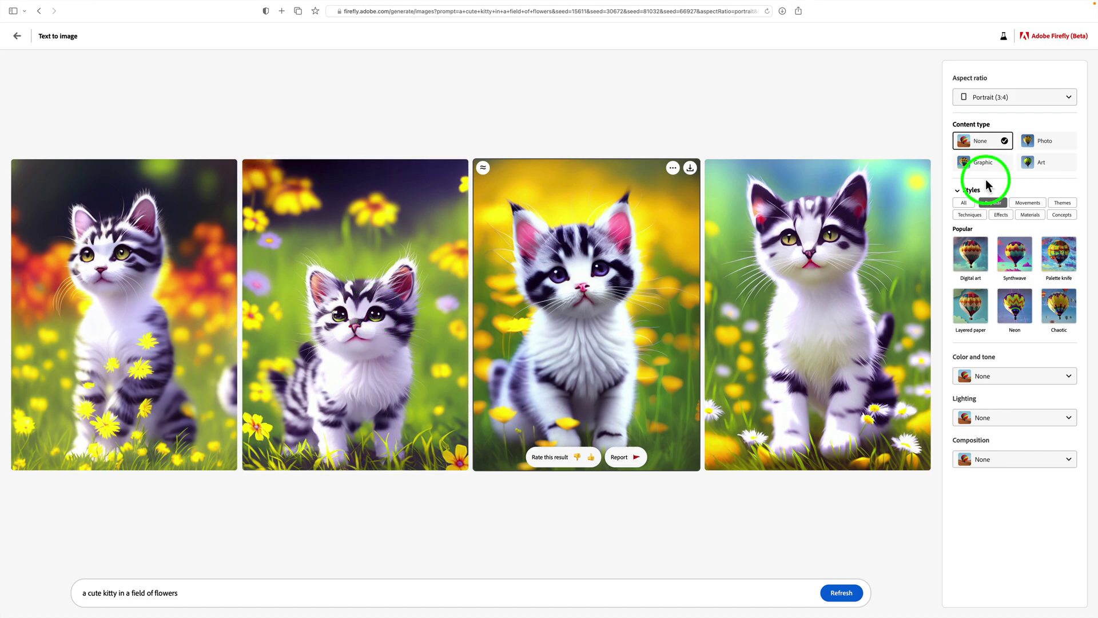
# Step: Apply the Cyberpunk style from Movements and set the content type to Art
pyautogui.click(1028, 202)
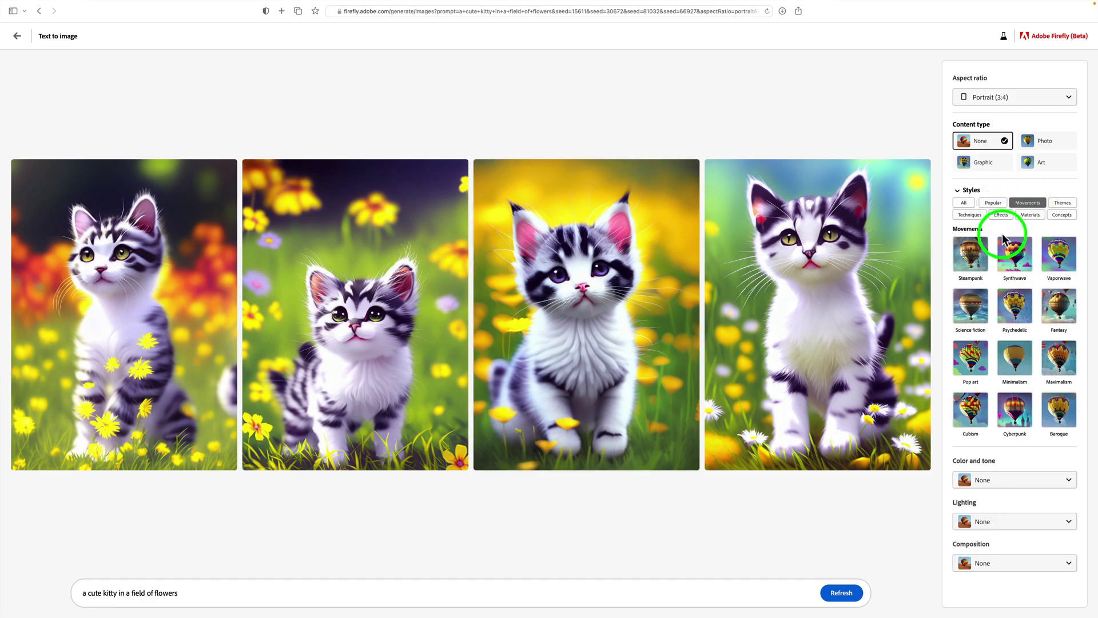
pyautogui.click(1018, 410)
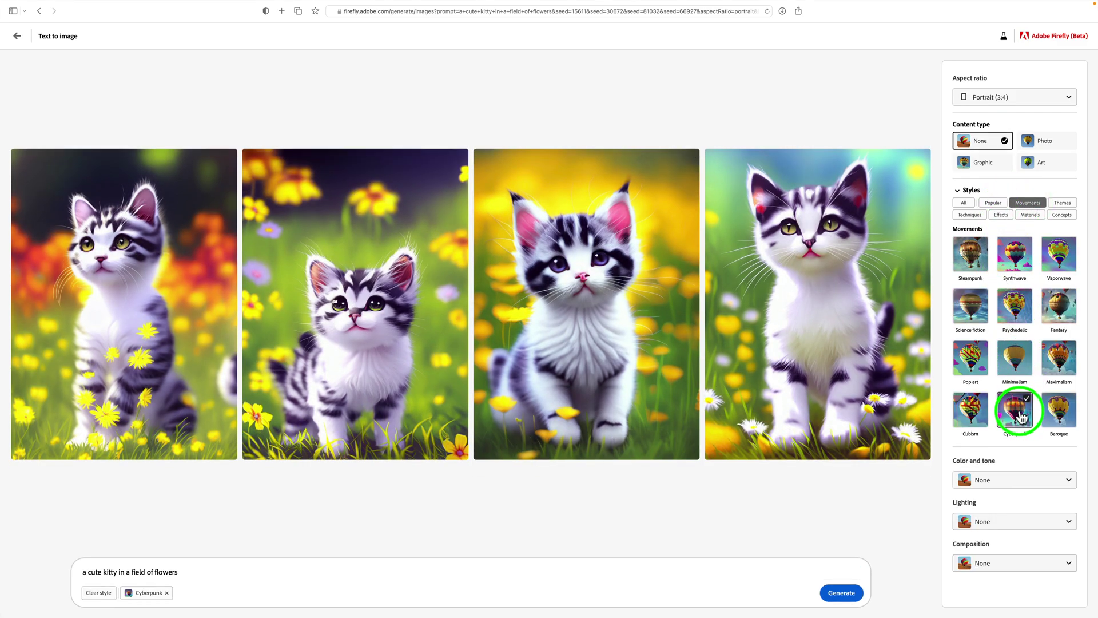
pyautogui.click(1042, 164)
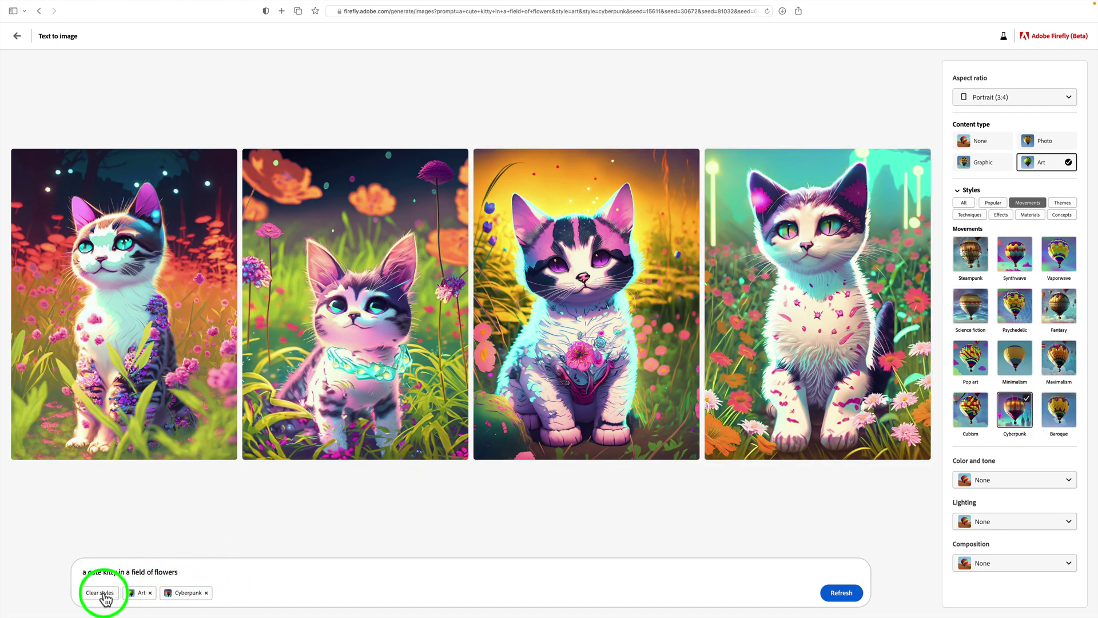
# Step: Replace the Cyberpunk style with the Watercolor technique and regenerate the kittens as watercolor paintings
pyautogui.click(1024, 407)
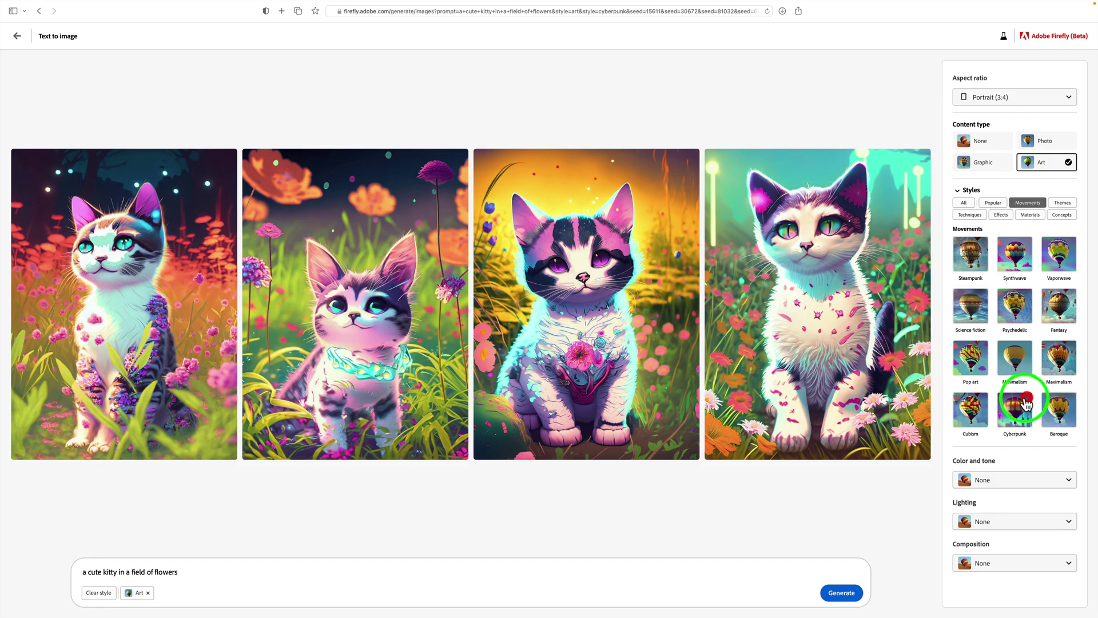
pyautogui.click(973, 216)
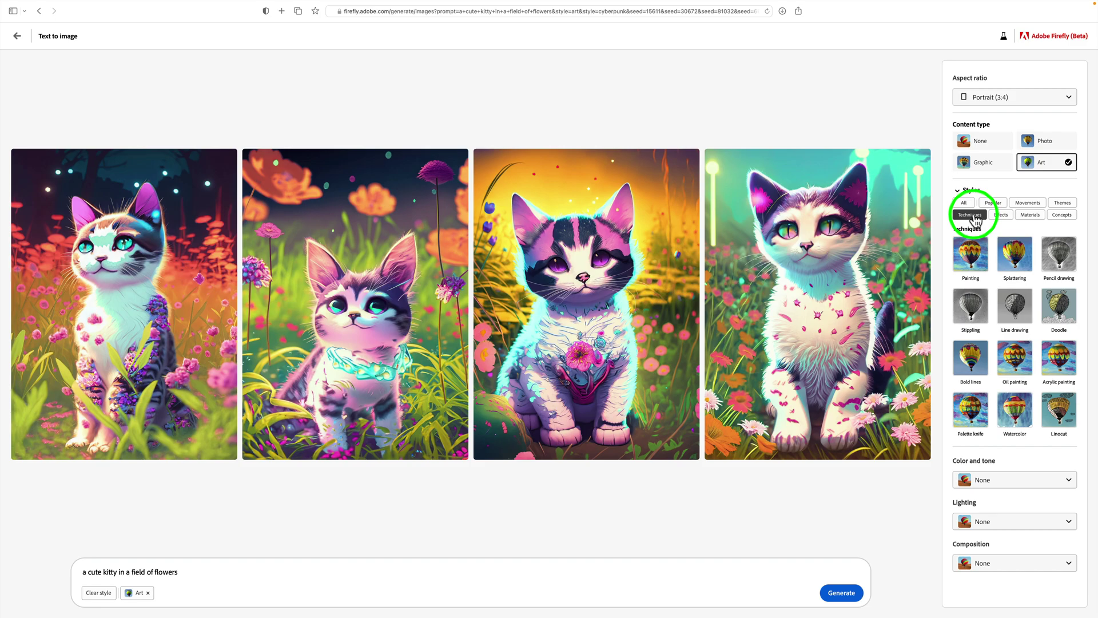
pyautogui.click(1015, 413)
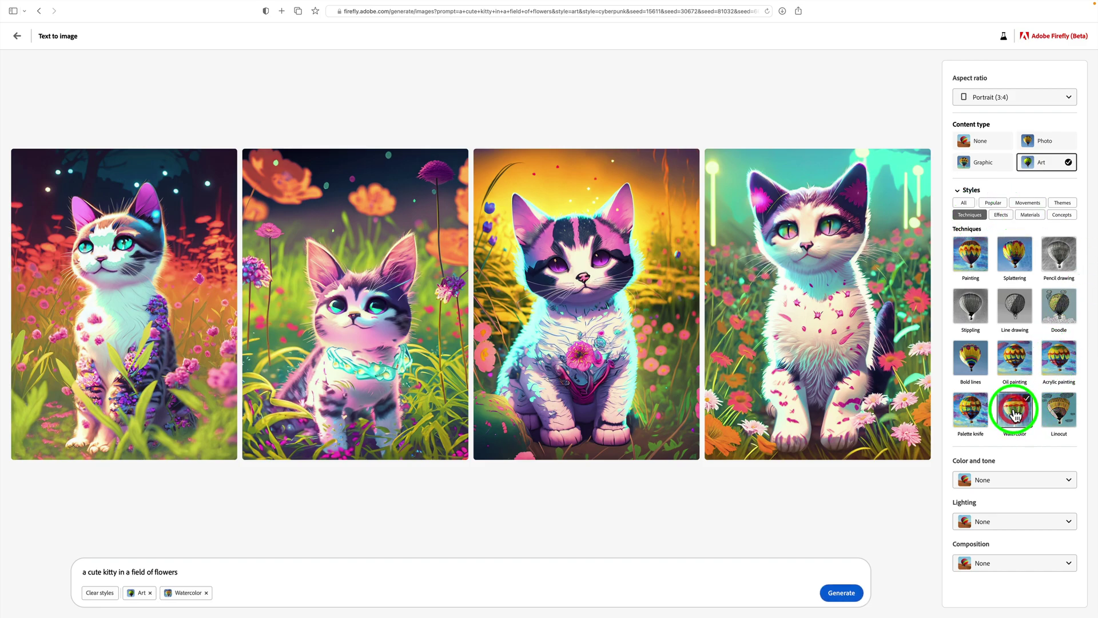
pyautogui.click(840, 594)
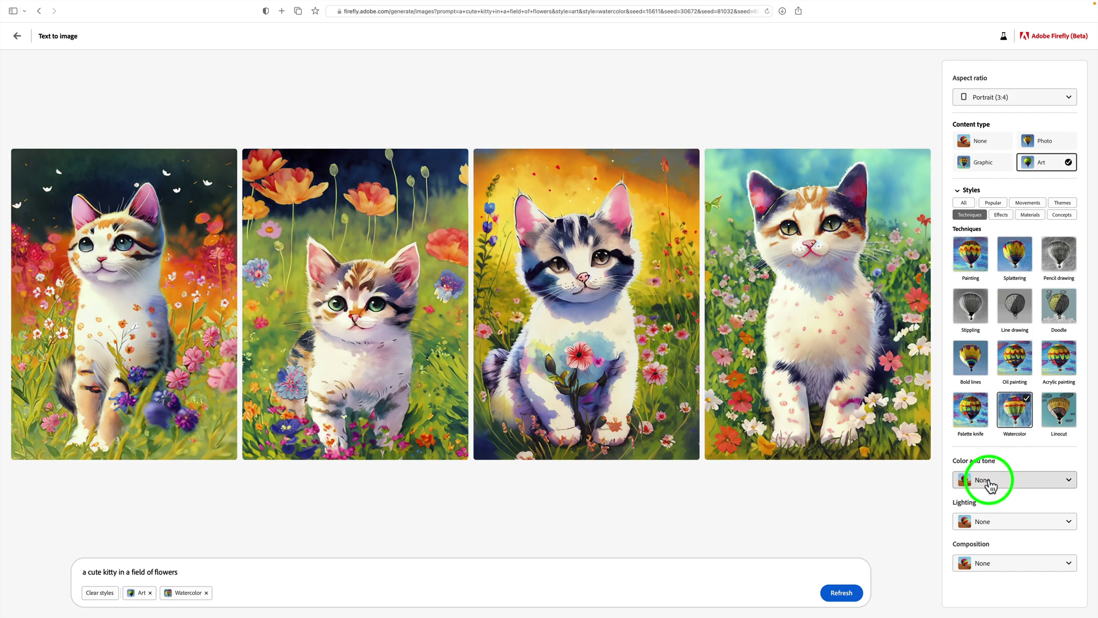
# Step: Apply a Warm tone color setting and regenerate the kittens
pyautogui.click(1071, 483)
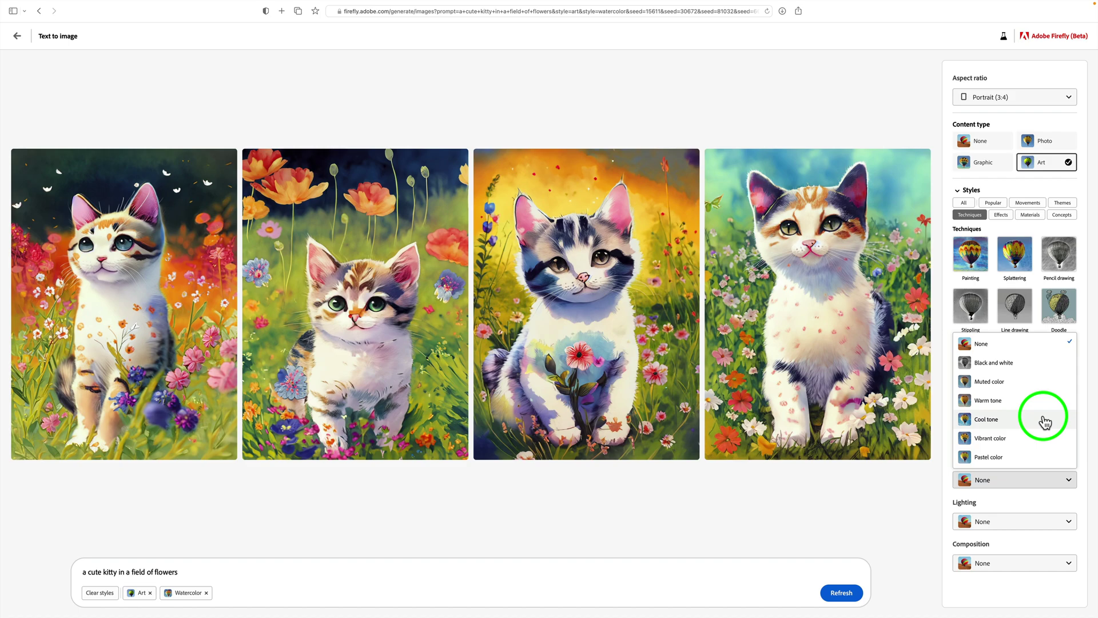
pyautogui.click(995, 404)
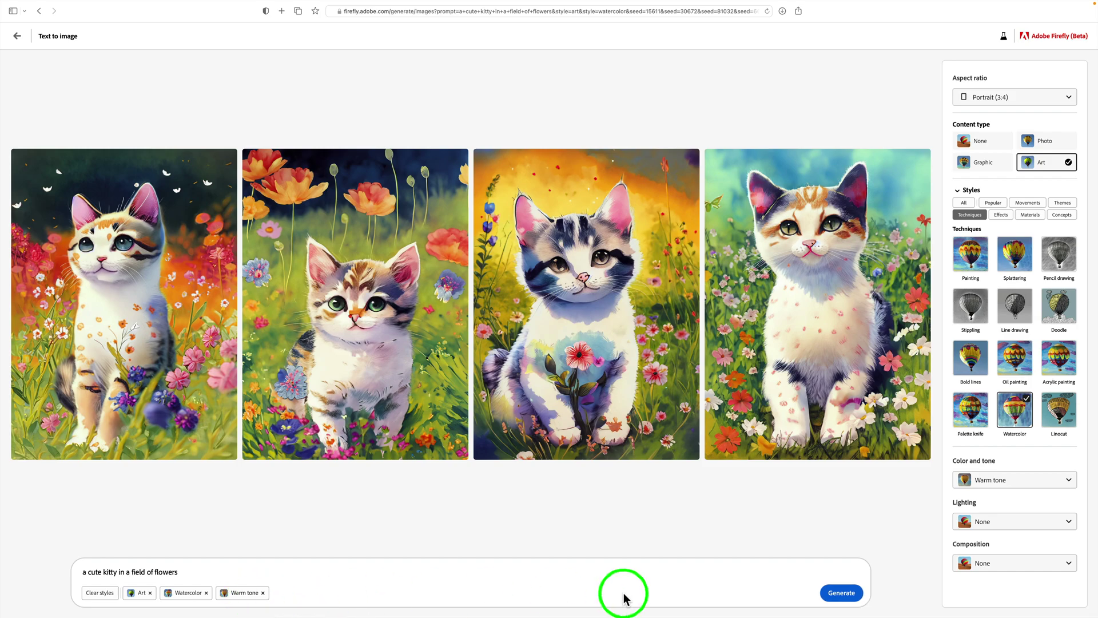
pyautogui.click(840, 593)
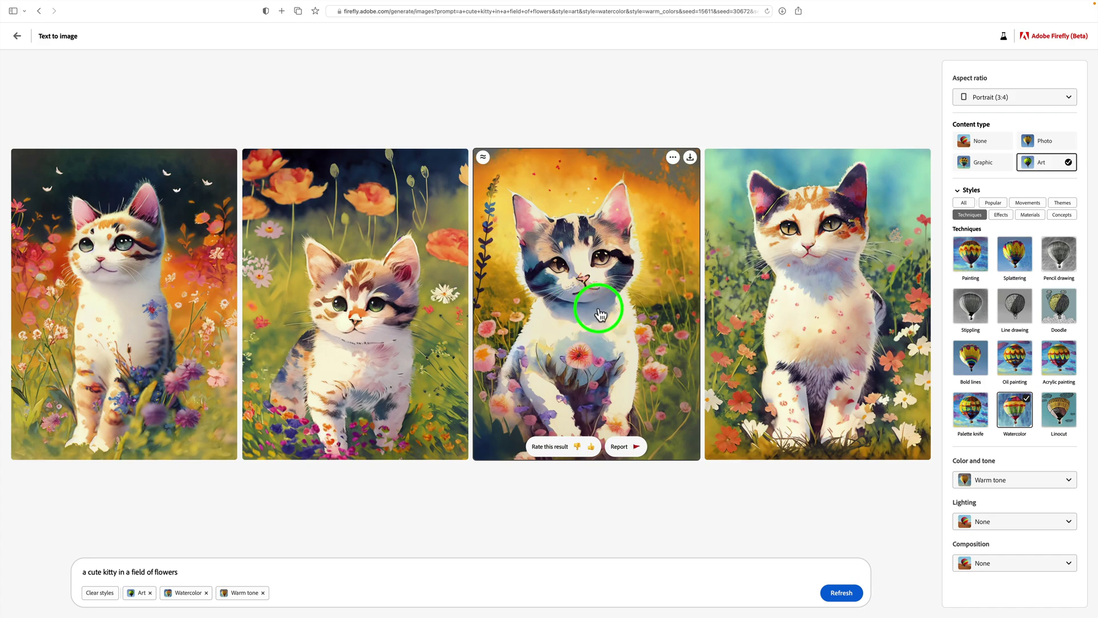
# Step: Set the lighting to Low lighting and regenerate the kittens
pyautogui.click(1067, 522)
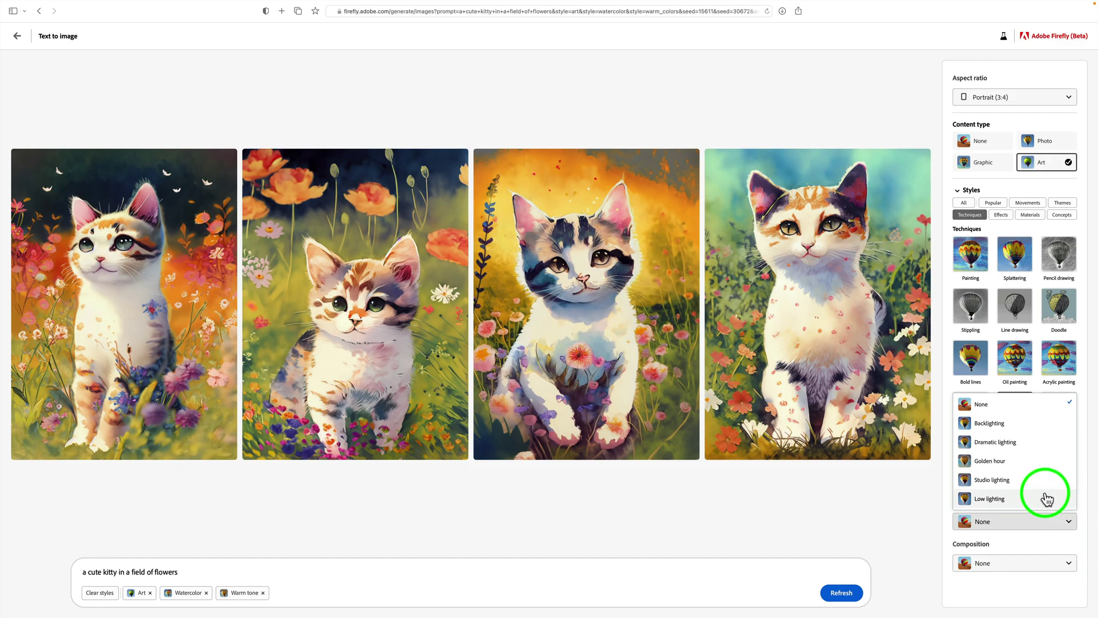
pyautogui.click(998, 501)
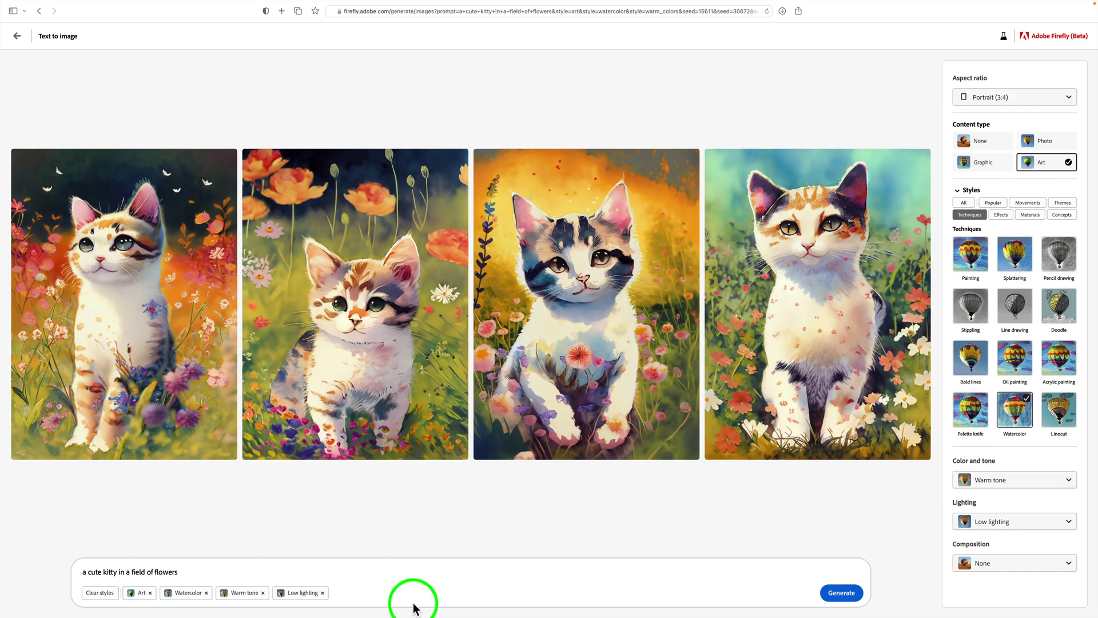
pyautogui.click(835, 595)
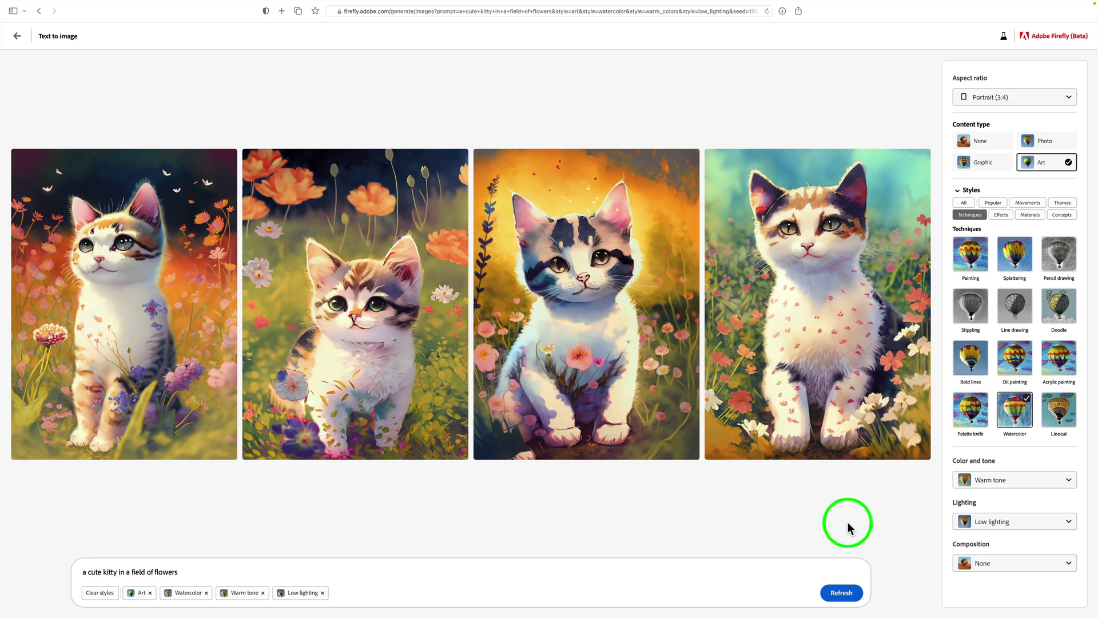
# Step: Change the lighting to Studio lighting and regenerate the kittens
pyautogui.click(998, 522)
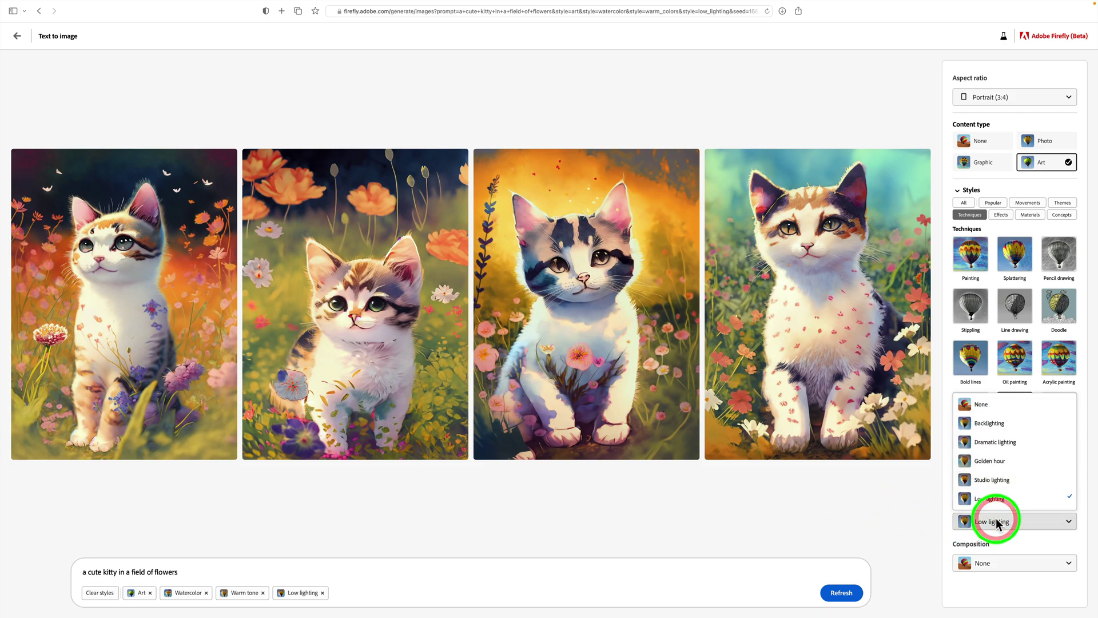
pyautogui.click(1006, 480)
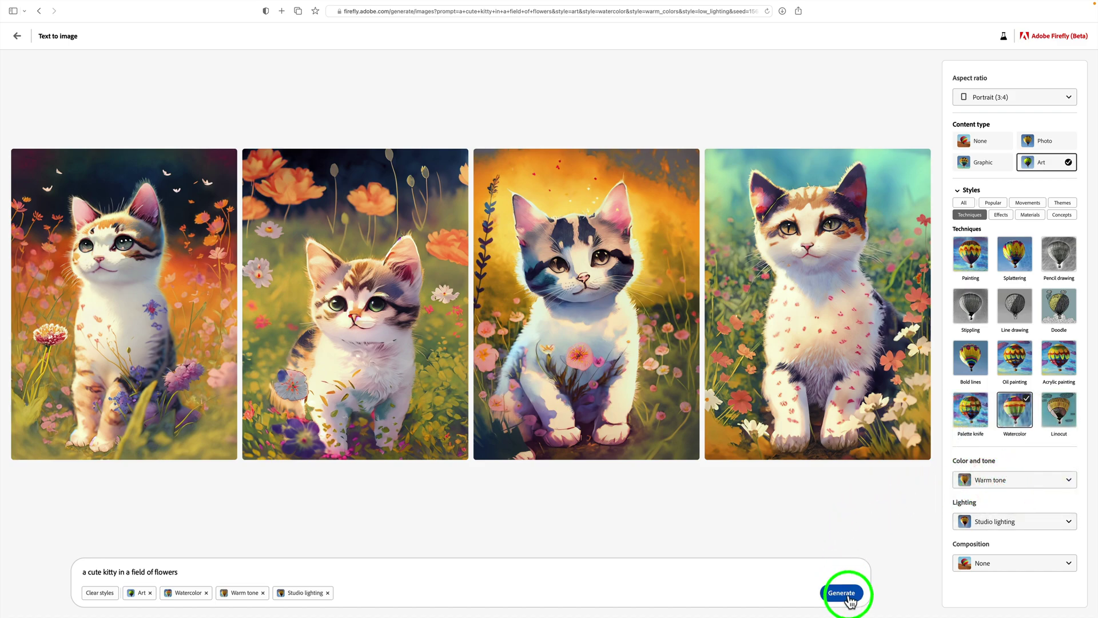
pyautogui.click(840, 591)
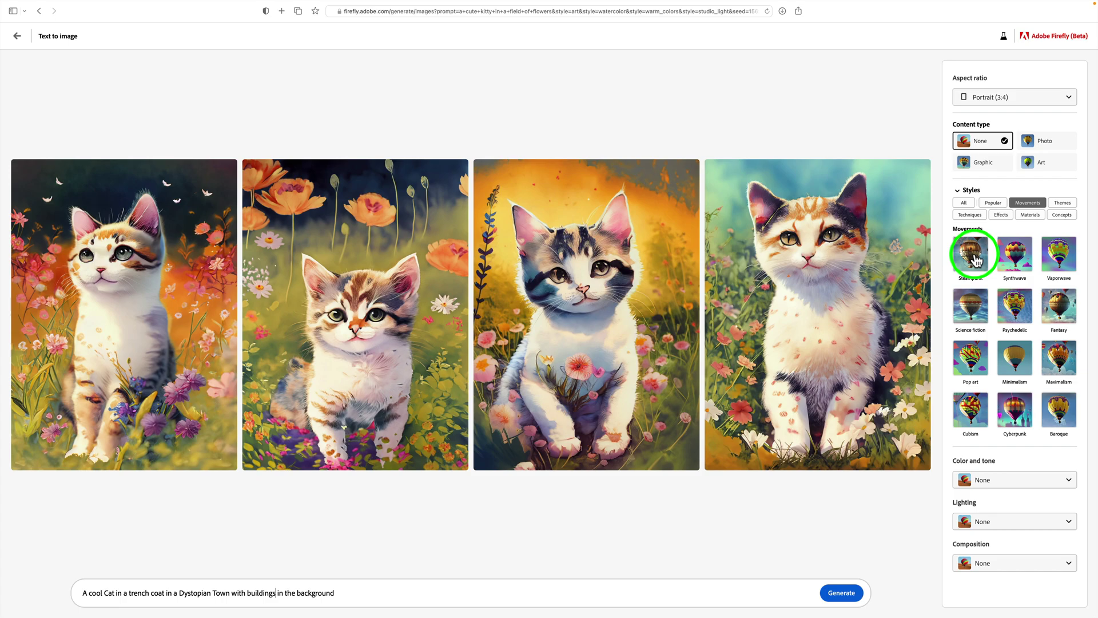
# Step: Apply the Steampunk style to the trench-coat cat prompt and generate the images
pyautogui.click(976, 261)
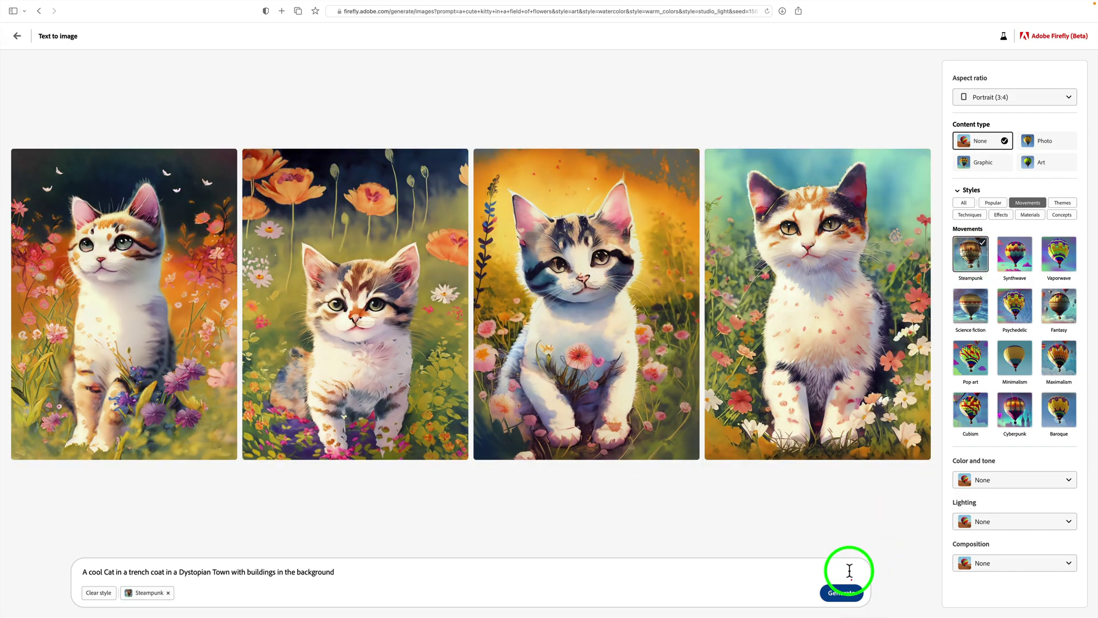
pyautogui.click(841, 593)
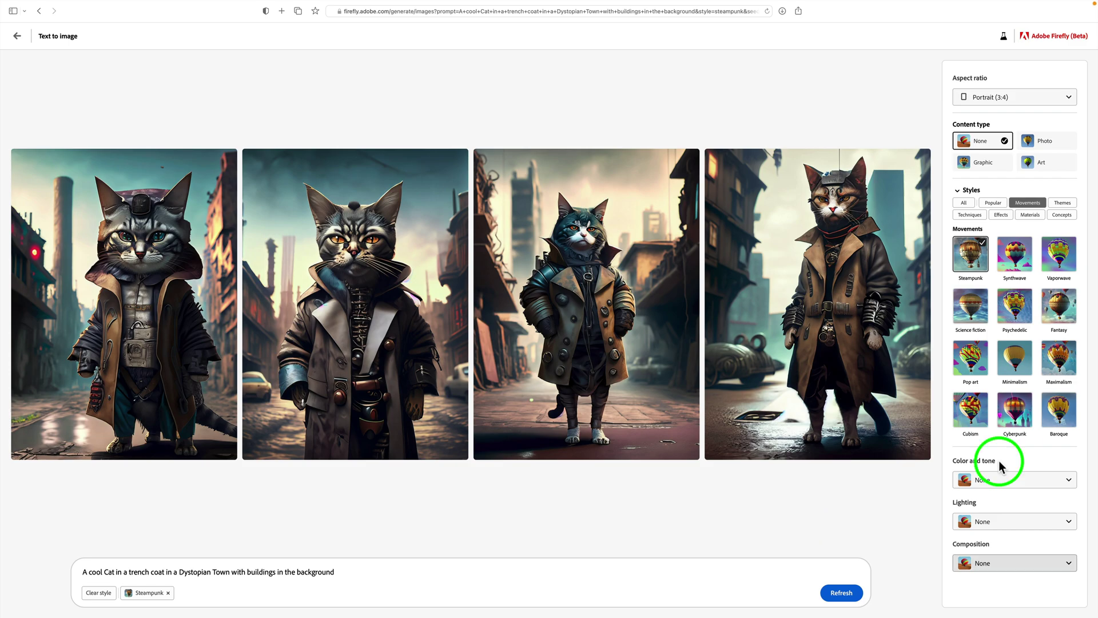
# Step: Regenerate the cats with Muted color, Dramatic lighting, Blurry background and Widescreen (16:9) aspect ratio
pyautogui.click(1013, 482)
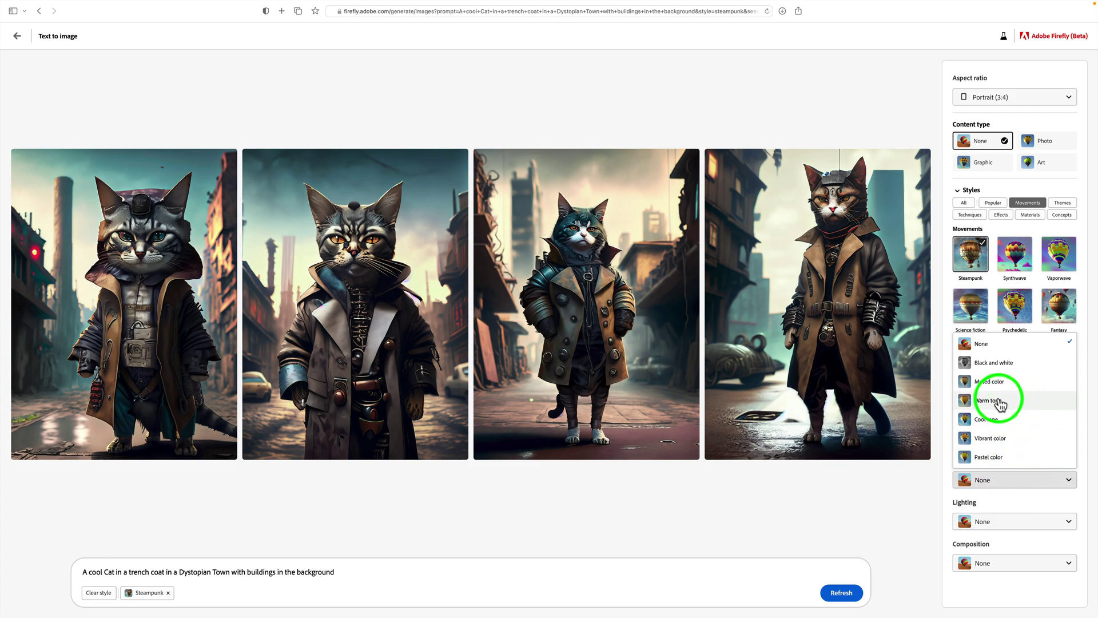
pyautogui.click(990, 380)
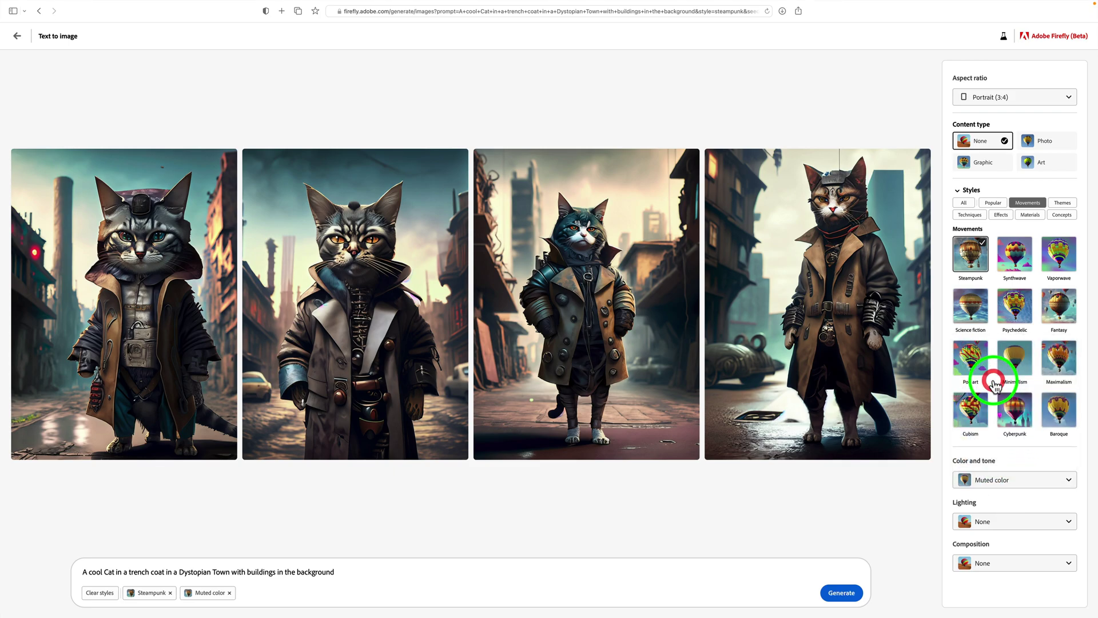
pyautogui.click(1007, 521)
pyautogui.click(984, 443)
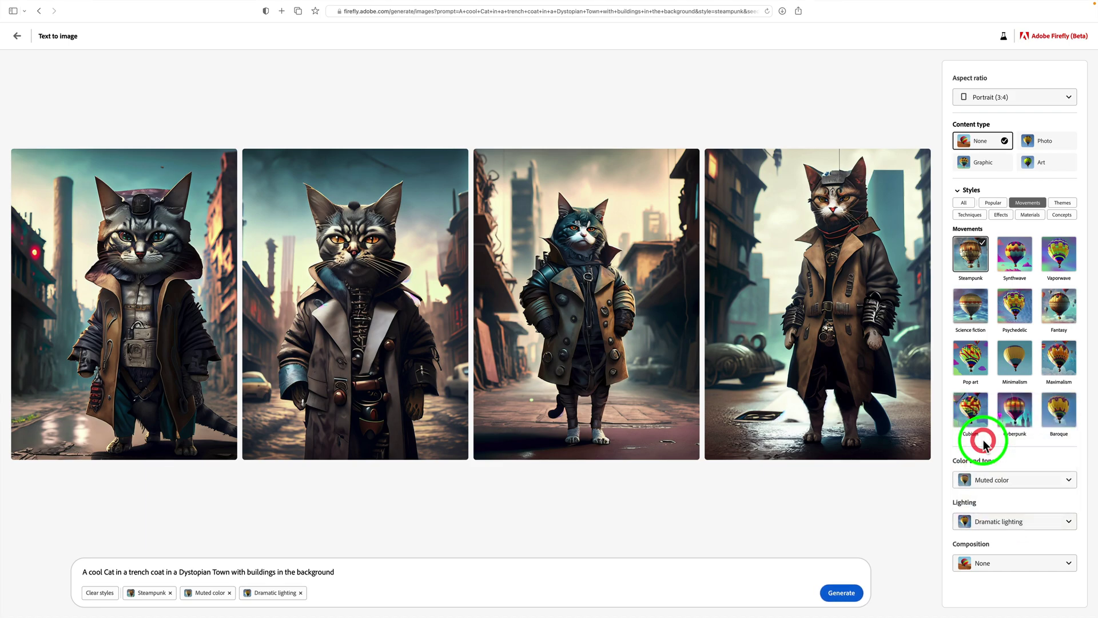
pyautogui.click(1025, 565)
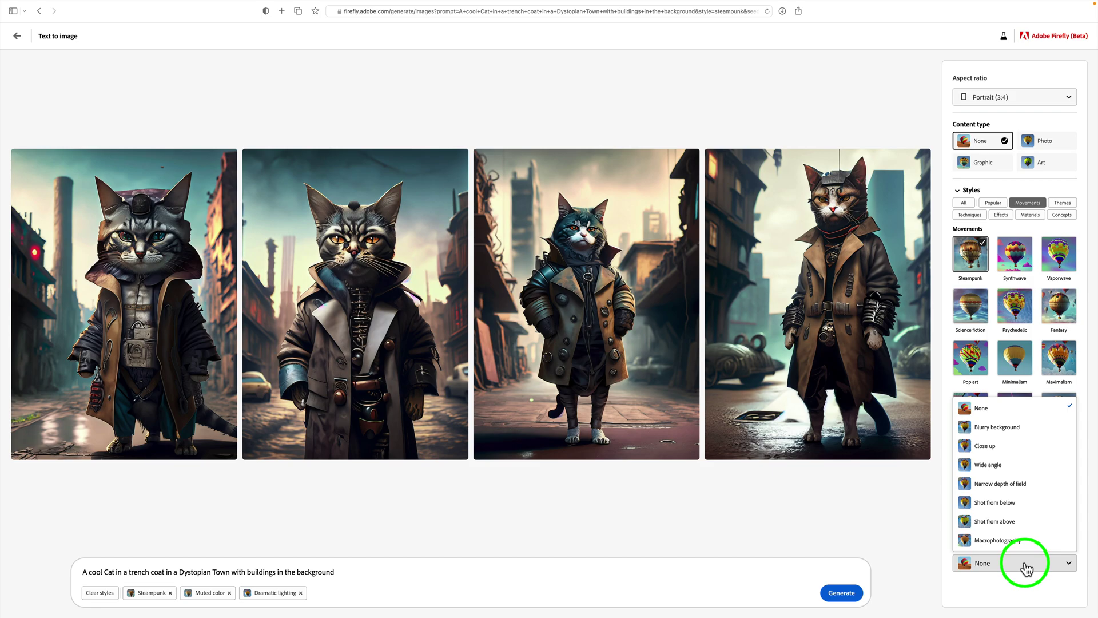
pyautogui.click(995, 428)
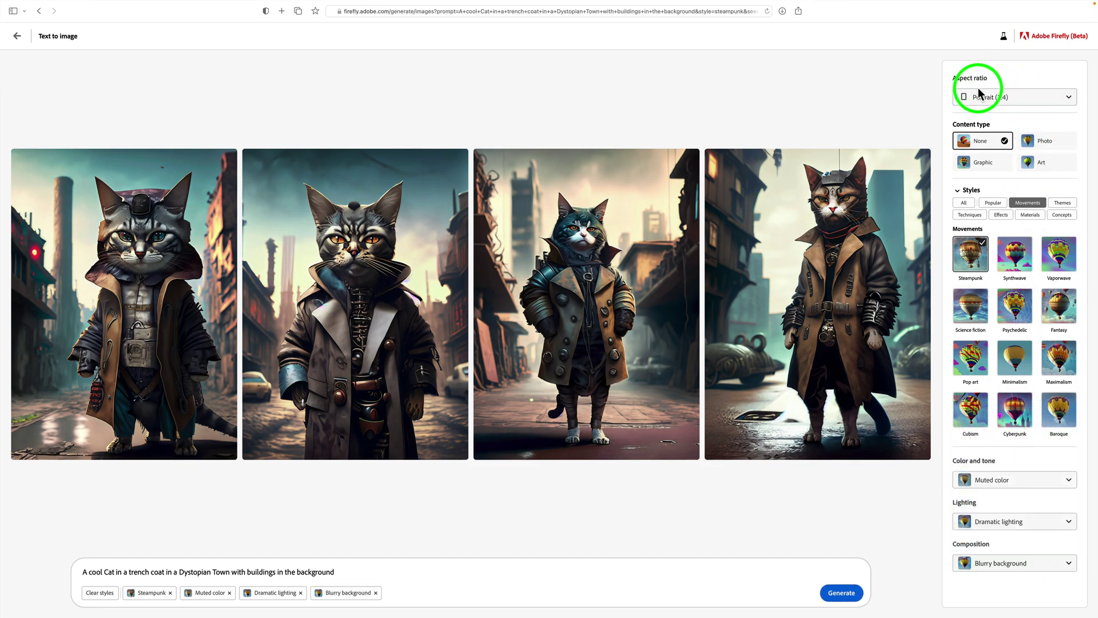
pyautogui.click(1068, 98)
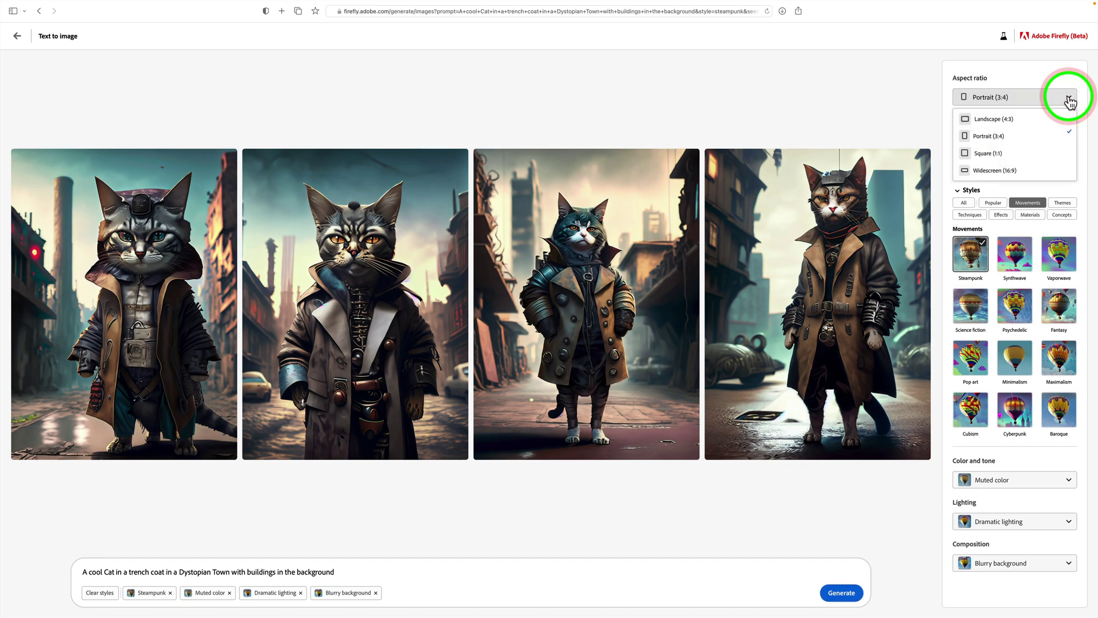
pyautogui.click(996, 171)
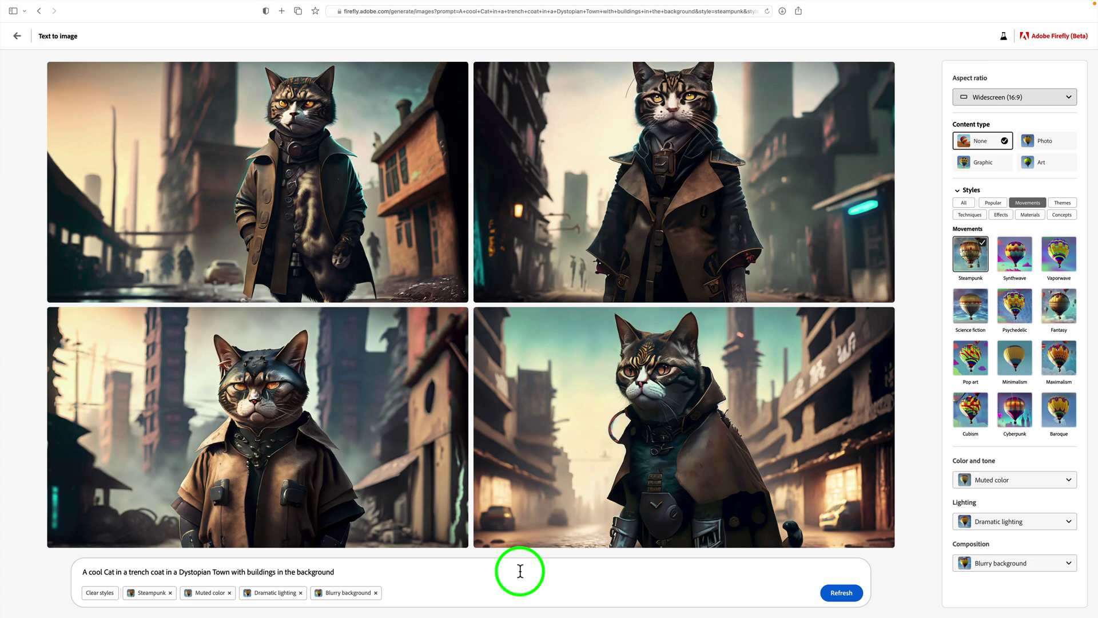
# Step: Add 'standing on a cobblestone street' to the prompt, regenerate, and switch back to Portrait (3:4)
pyautogui.click(336, 570)
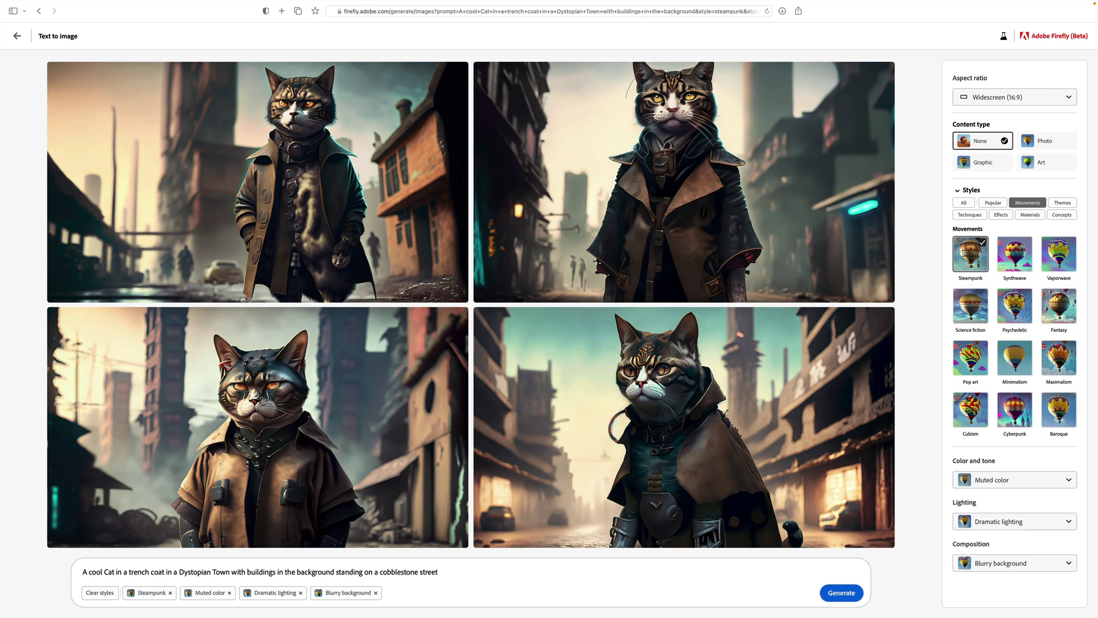
pyautogui.click(844, 590)
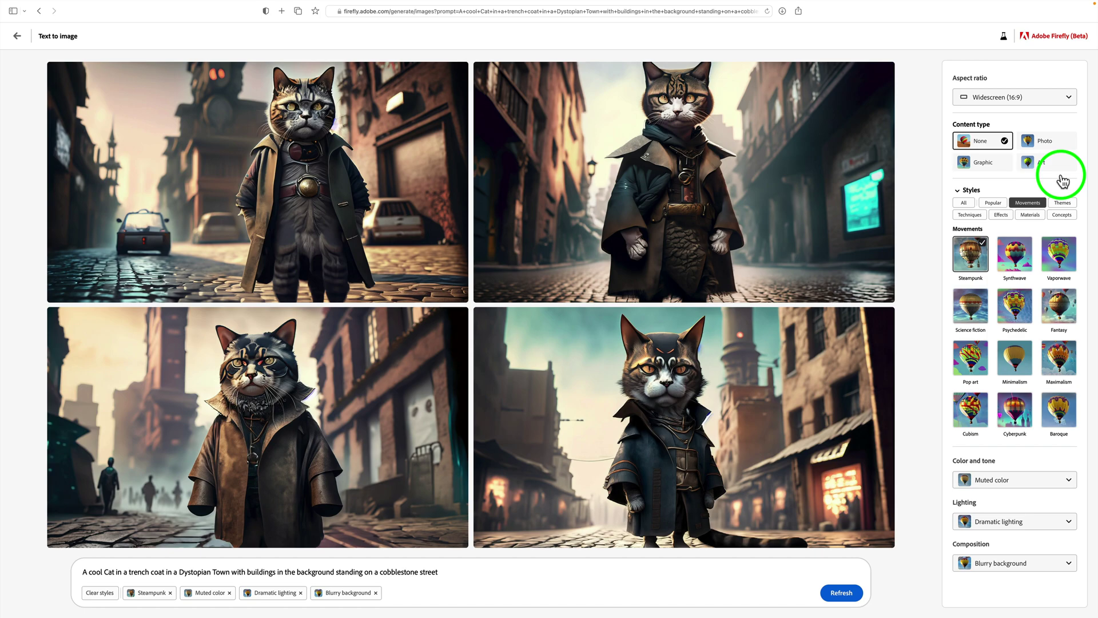
pyautogui.click(1071, 97)
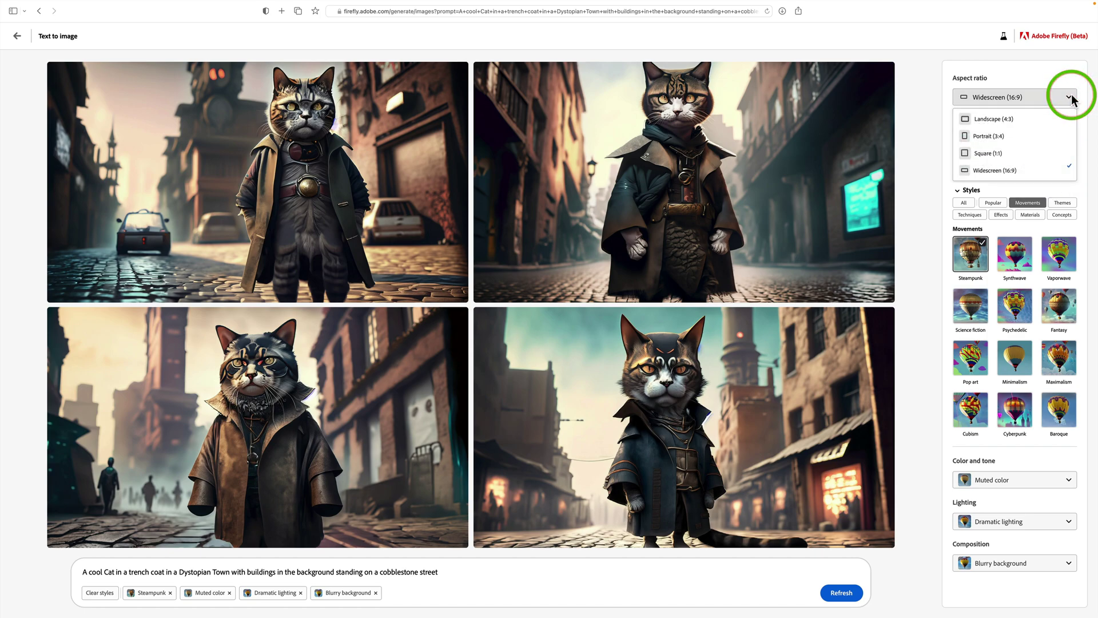
pyautogui.click(995, 137)
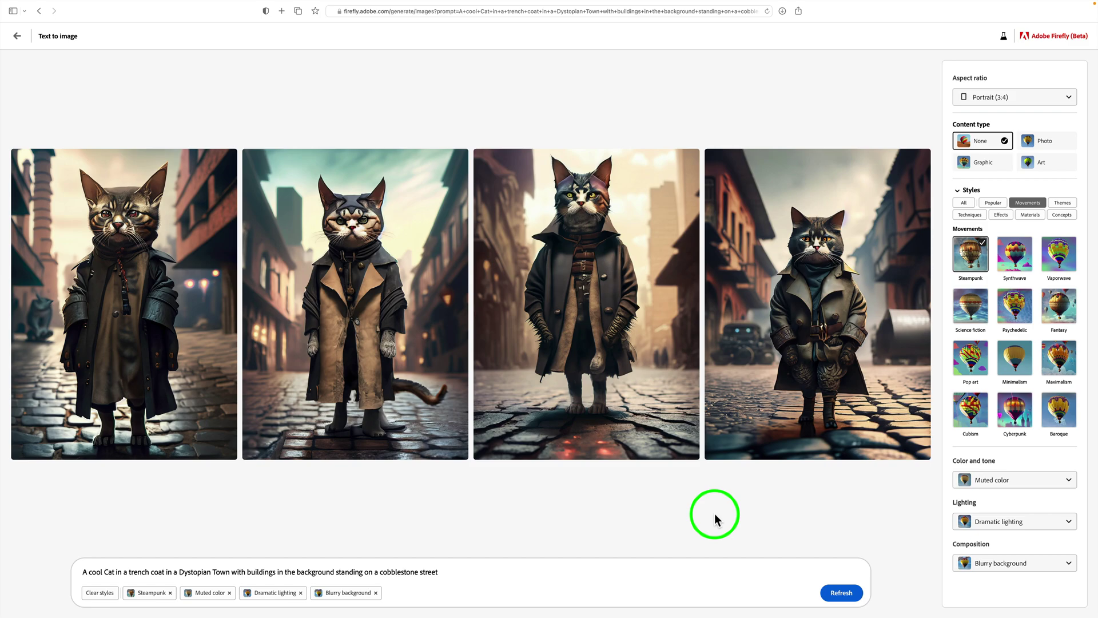
# Step: Return to the Firefly home page and open the Text effects page
pyautogui.click(1053, 36)
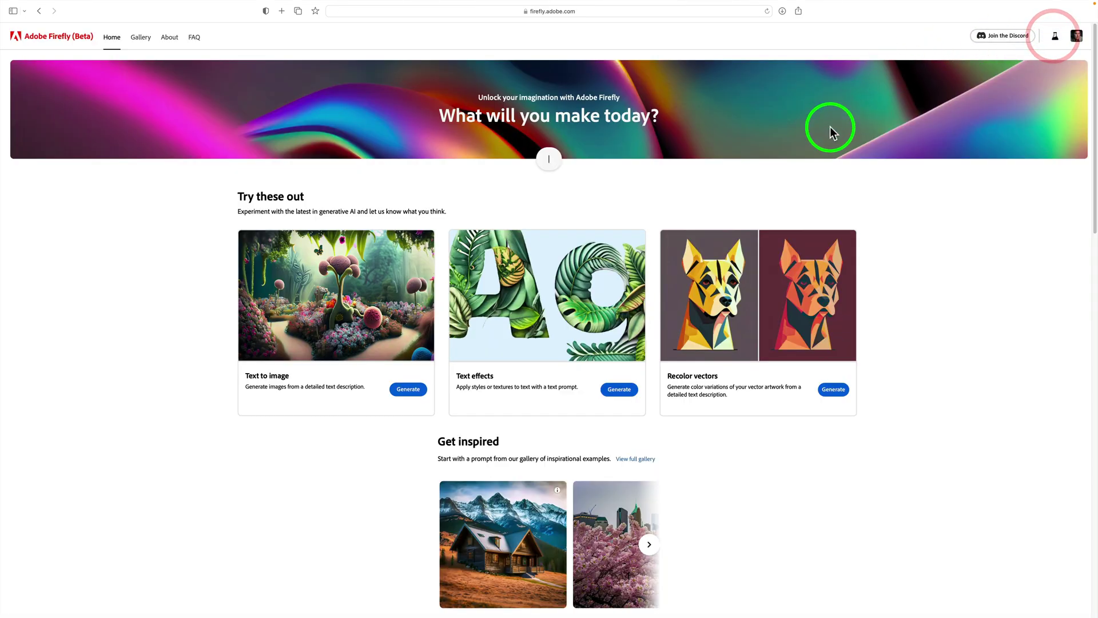
pyautogui.write('painting of mountains and trees')
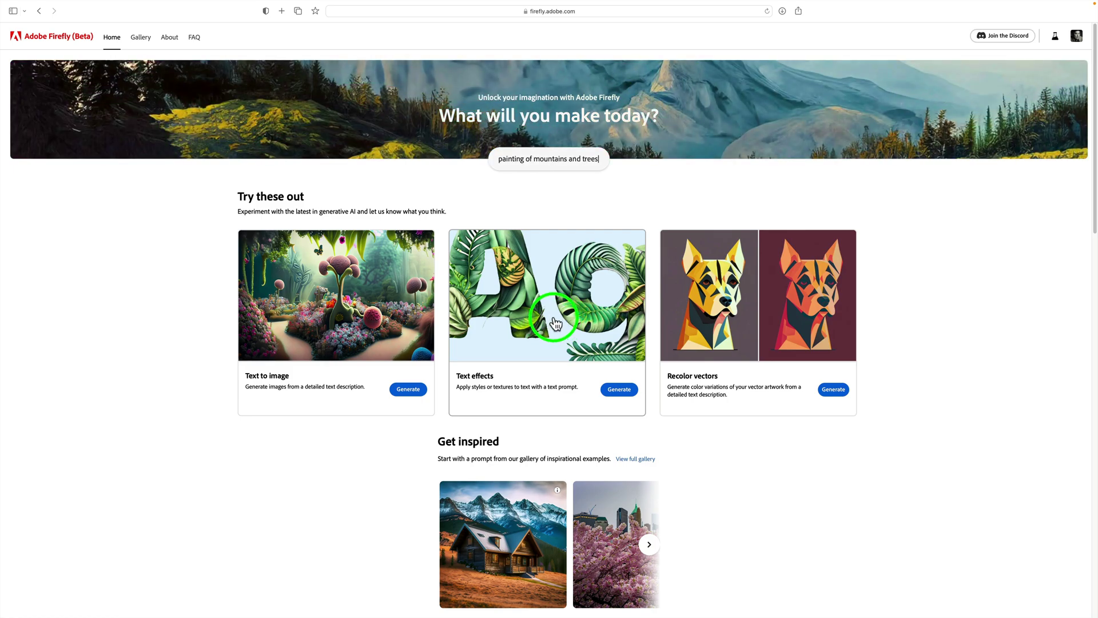
pyautogui.click(554, 322)
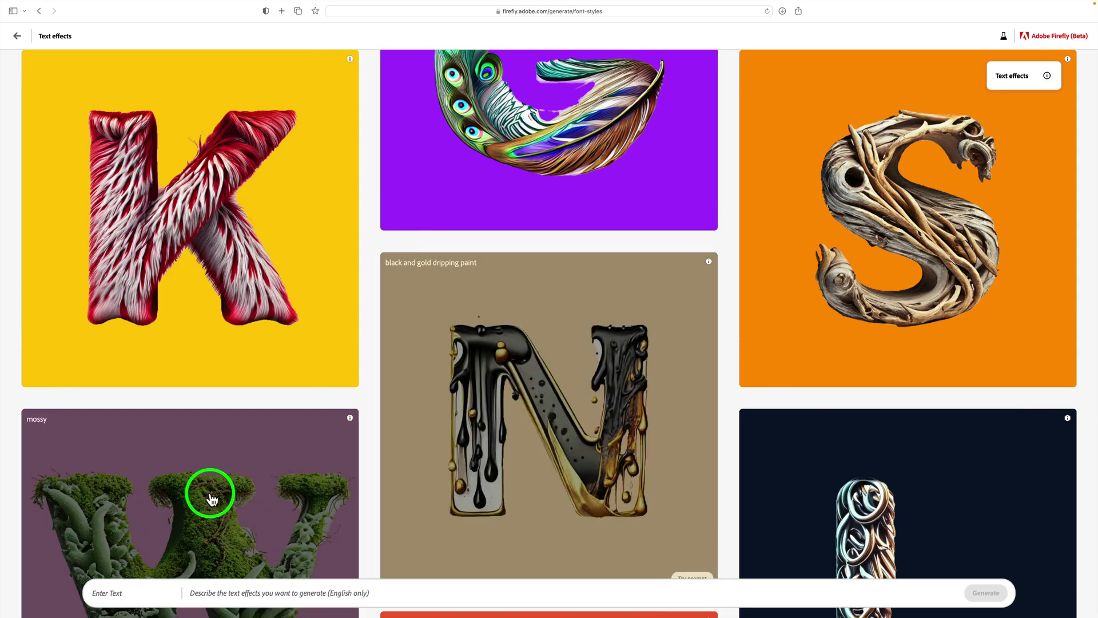
# Step: Generate 'The Joy Of Editing' with the 'Oil Paint multicolored' text effect
pyautogui.click(131, 592)
pyautogui.write('The Joy Of Editing')
pyautogui.press('Tab')
pyautogui.write('Oil Paint multicolored')
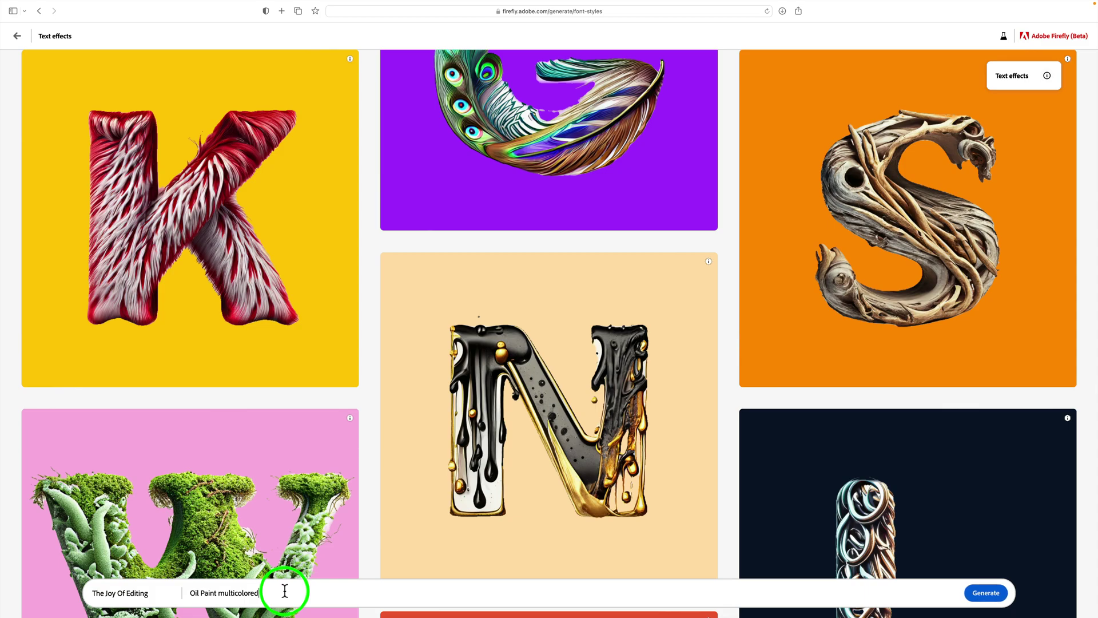
pyautogui.click(987, 594)
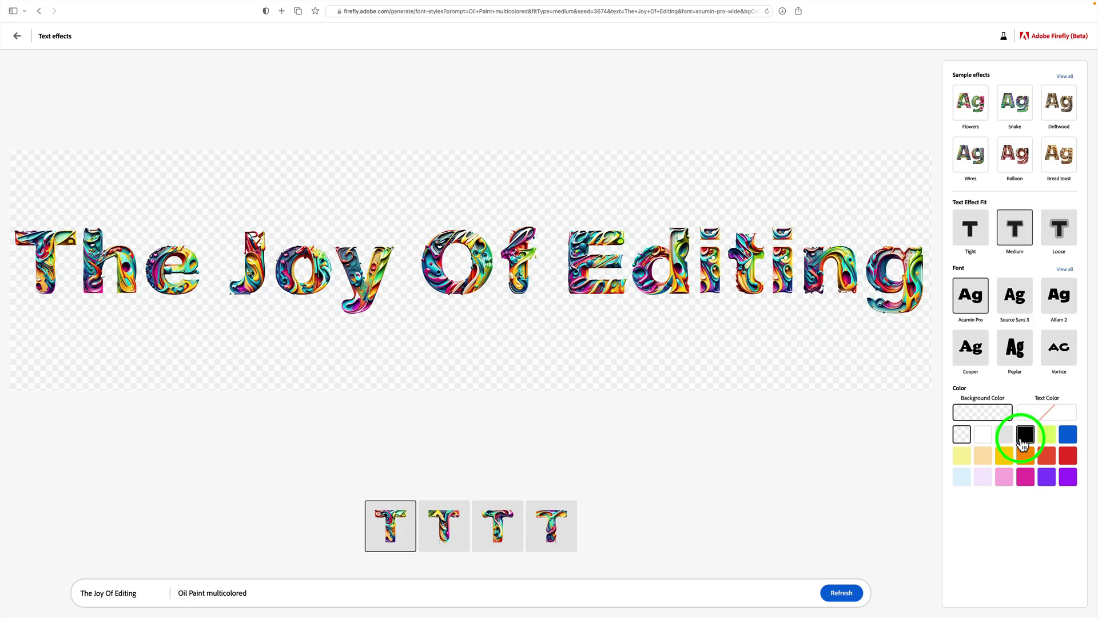
pyautogui.click(1025, 436)
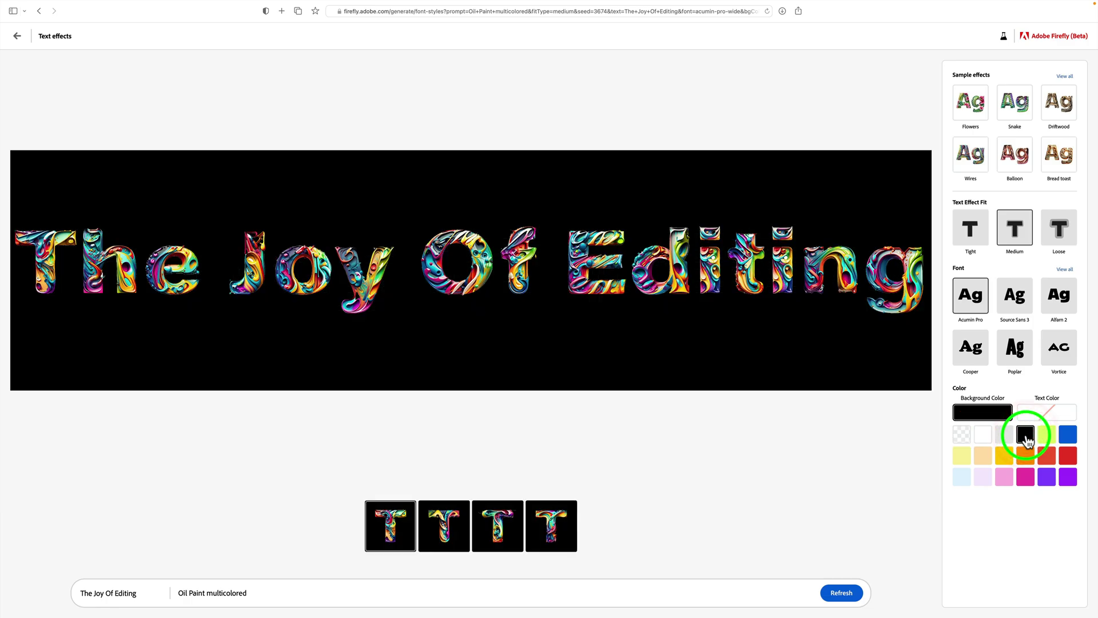
pyautogui.click(1008, 437)
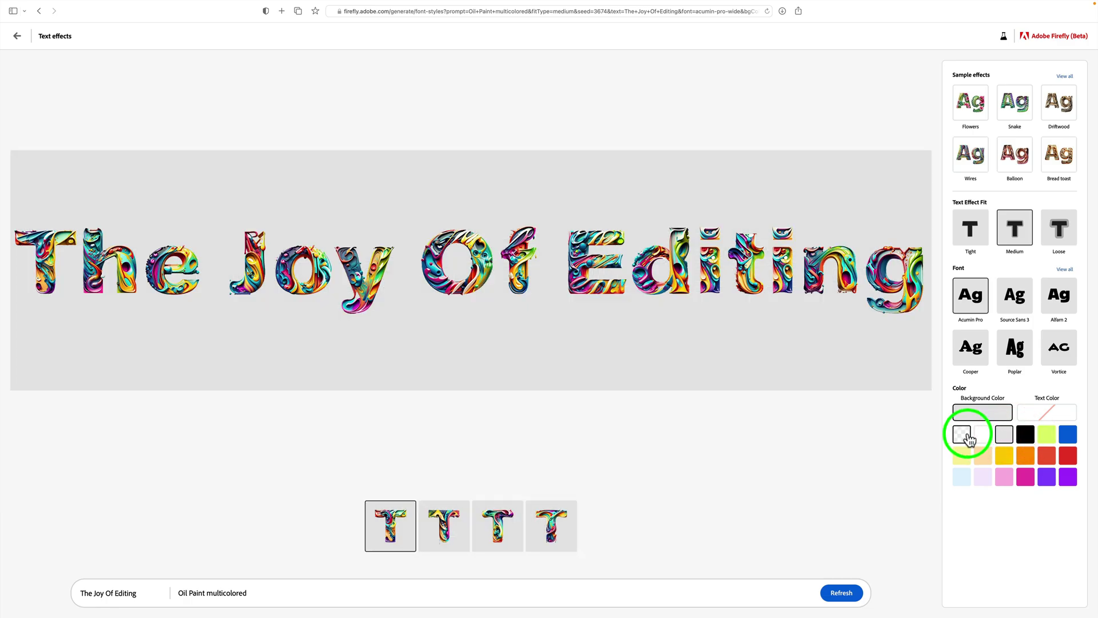
pyautogui.click(965, 435)
pyautogui.moveTo(747, 311)
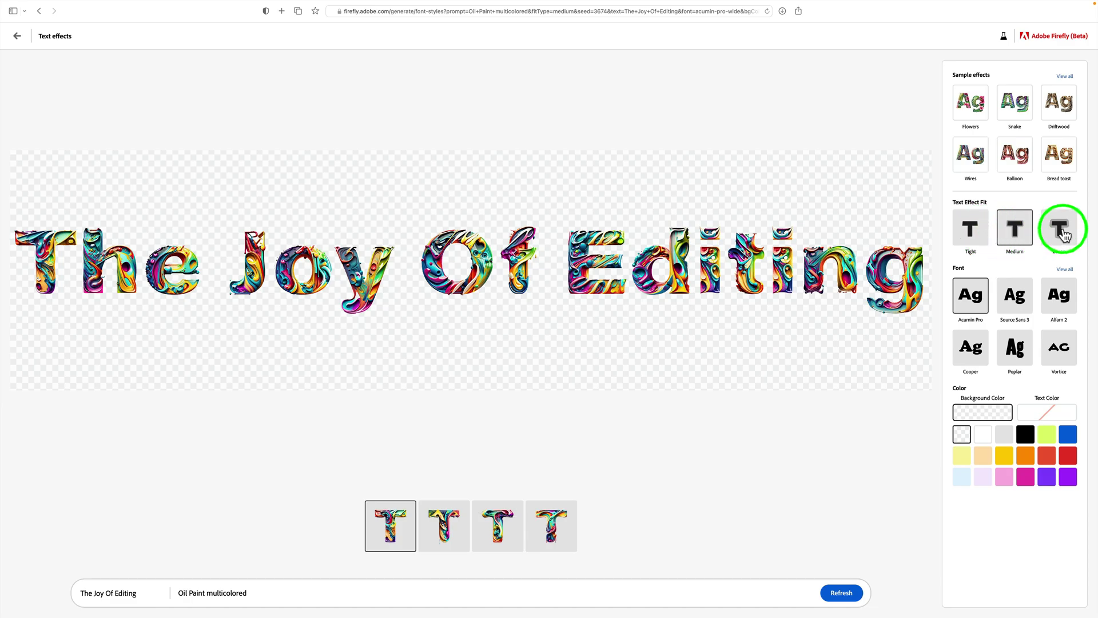
# Step: Set the text effect fit to Loose and the background color to black
pyautogui.click(1062, 231)
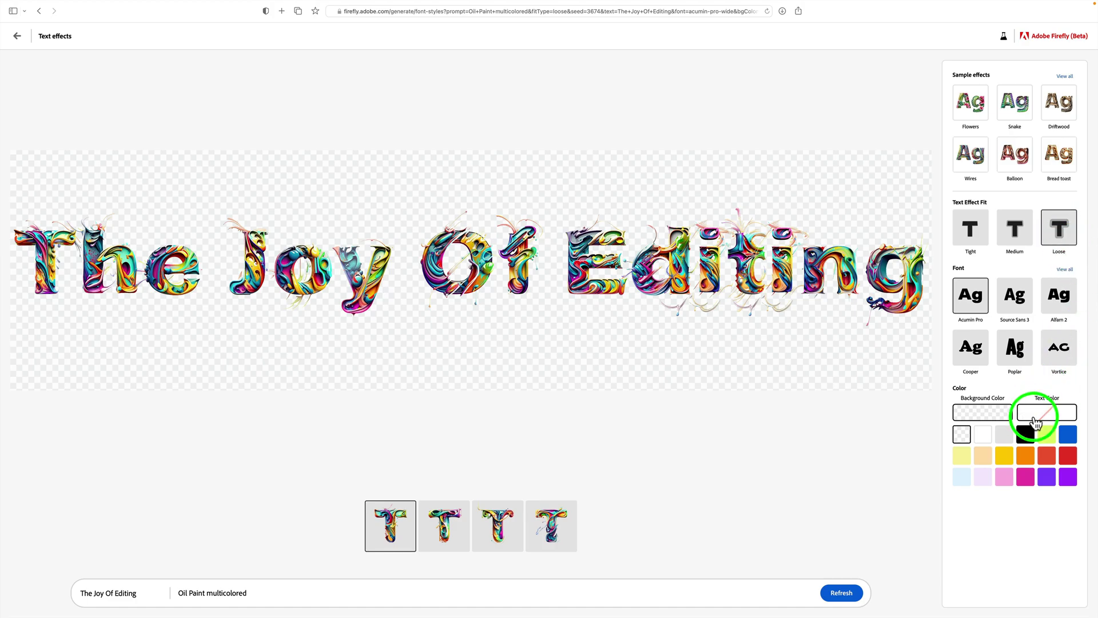
pyautogui.click(1026, 435)
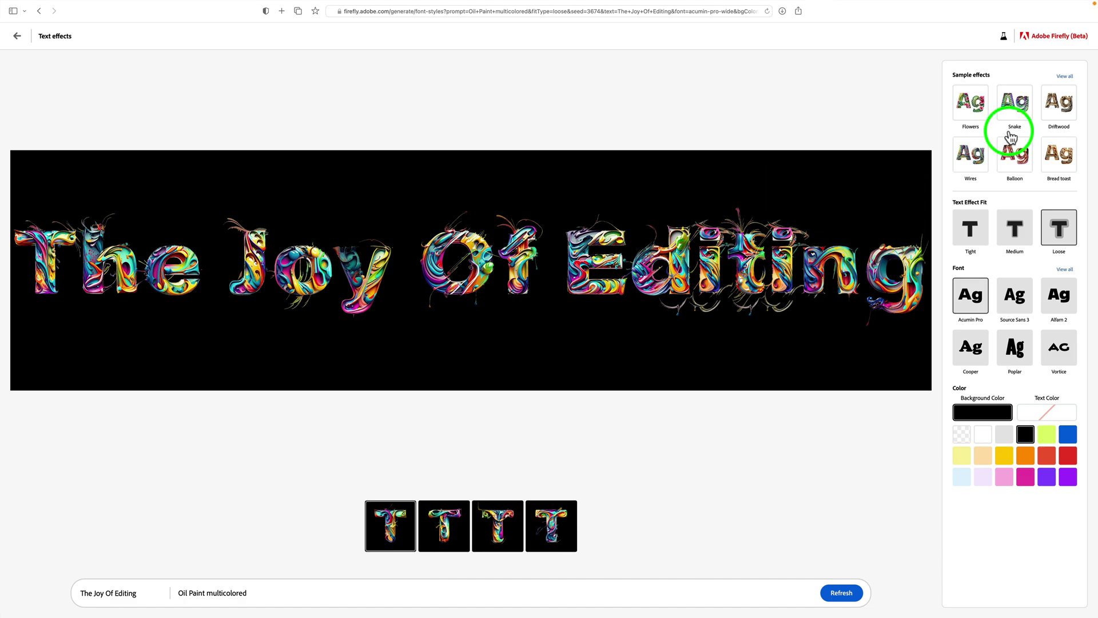
# Step: Back out of the sample effects list and view all available fonts for the text
pyautogui.click(1064, 76)
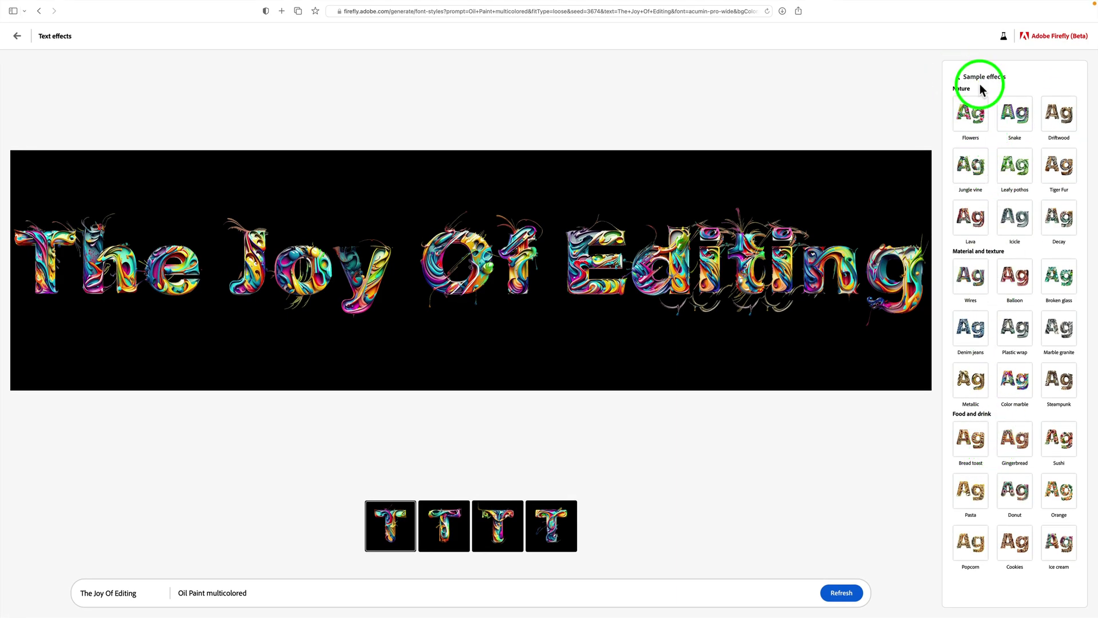
pyautogui.click(959, 80)
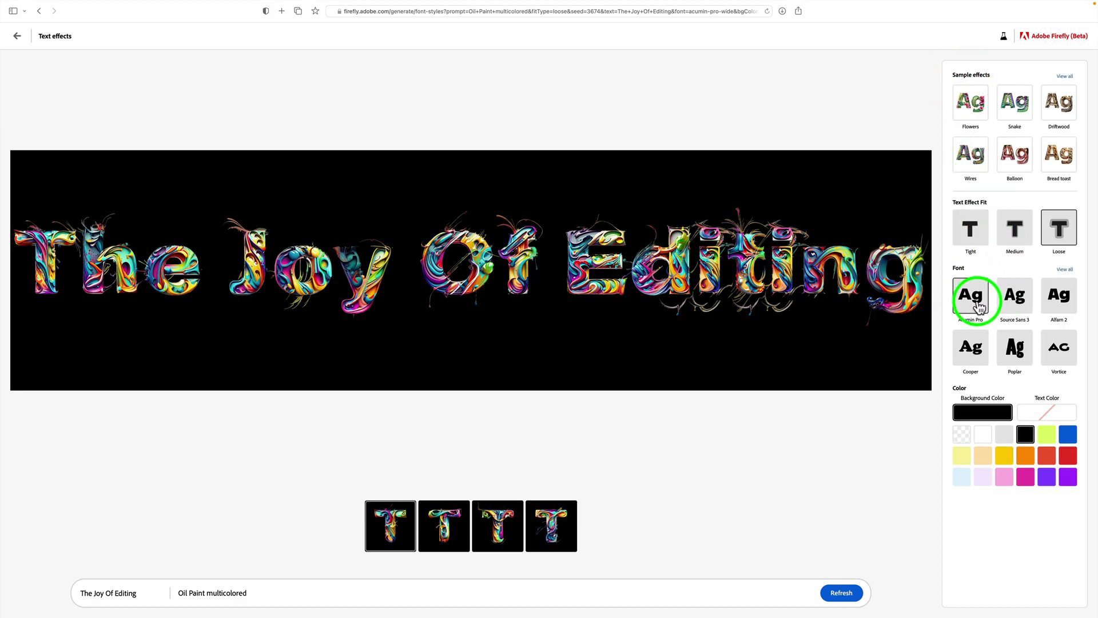
pyautogui.click(1065, 270)
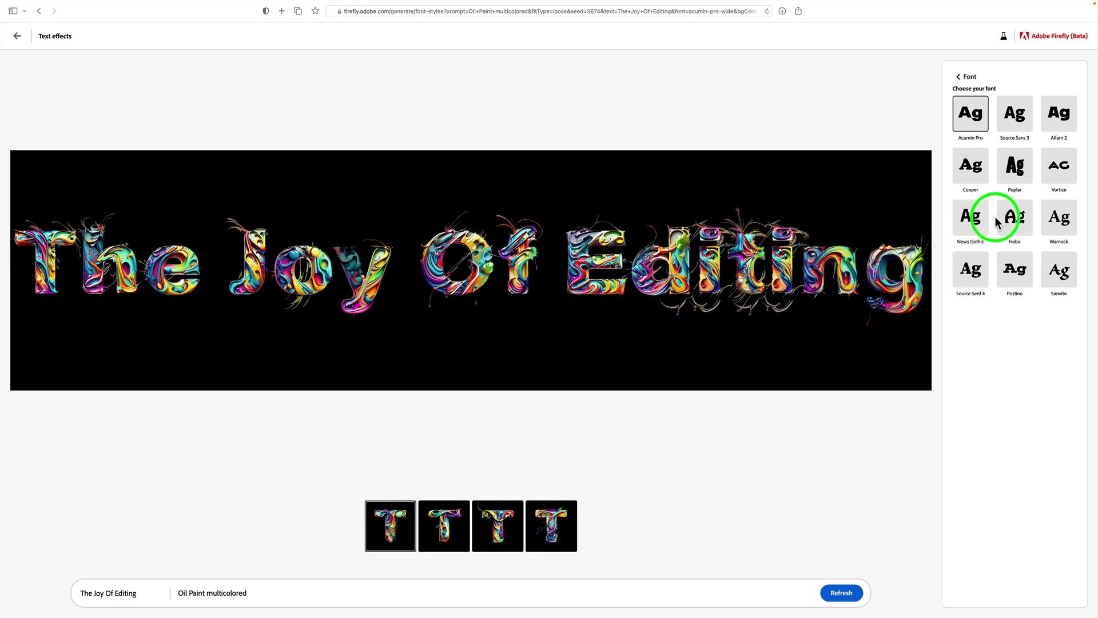
# Step: Return to the Firefly home page and open Recolor vectors to browse its sample artworks
pyautogui.click(1056, 36)
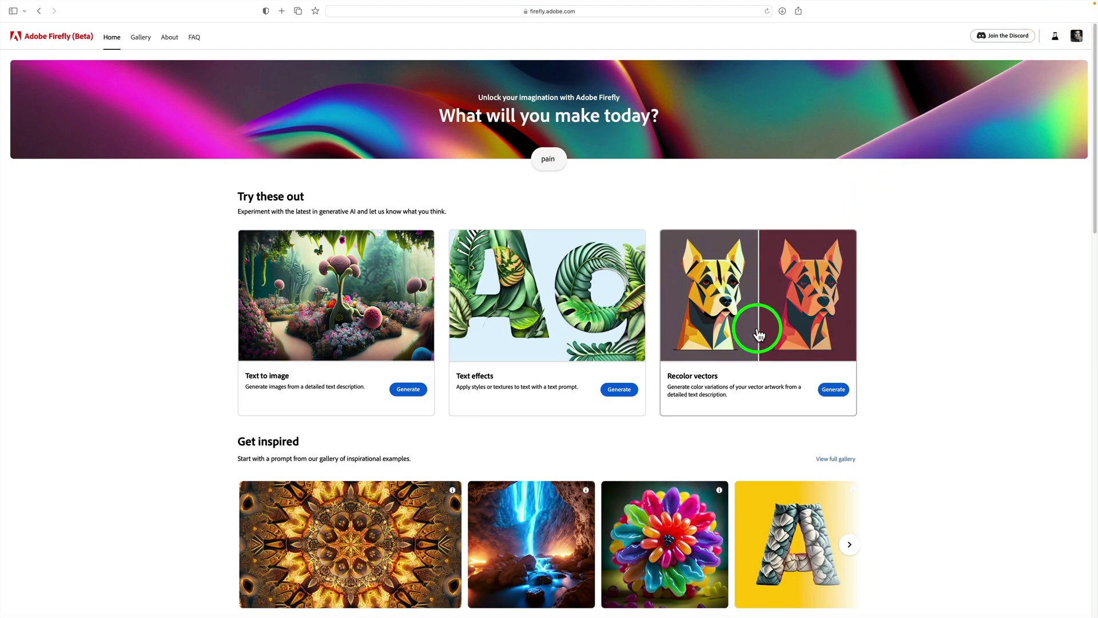
pyautogui.click(738, 305)
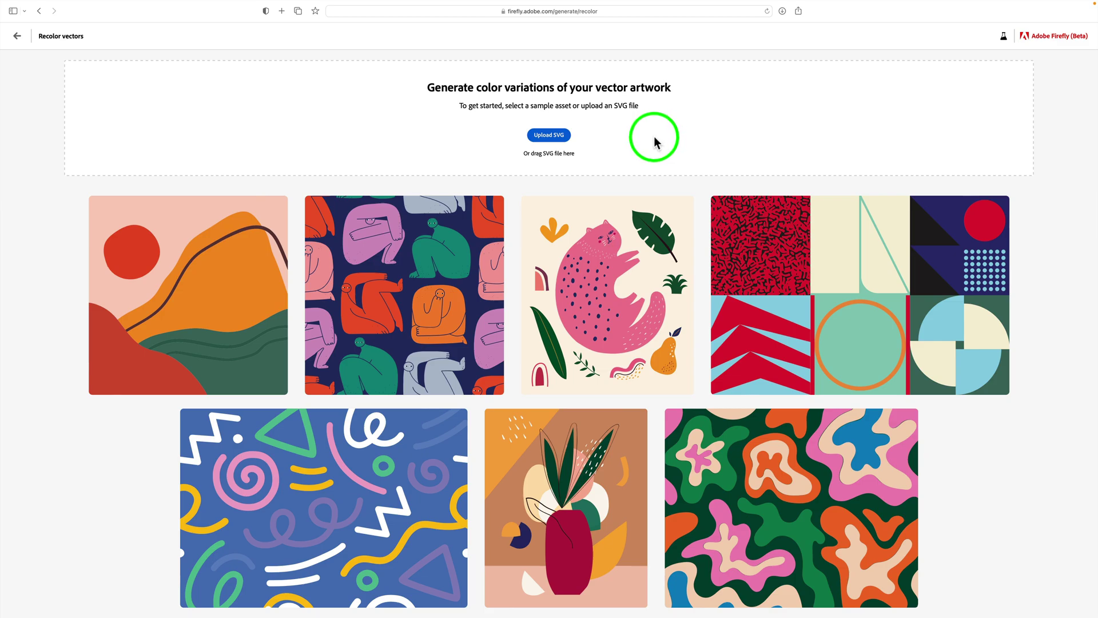
pyautogui.moveTo(597, 315)
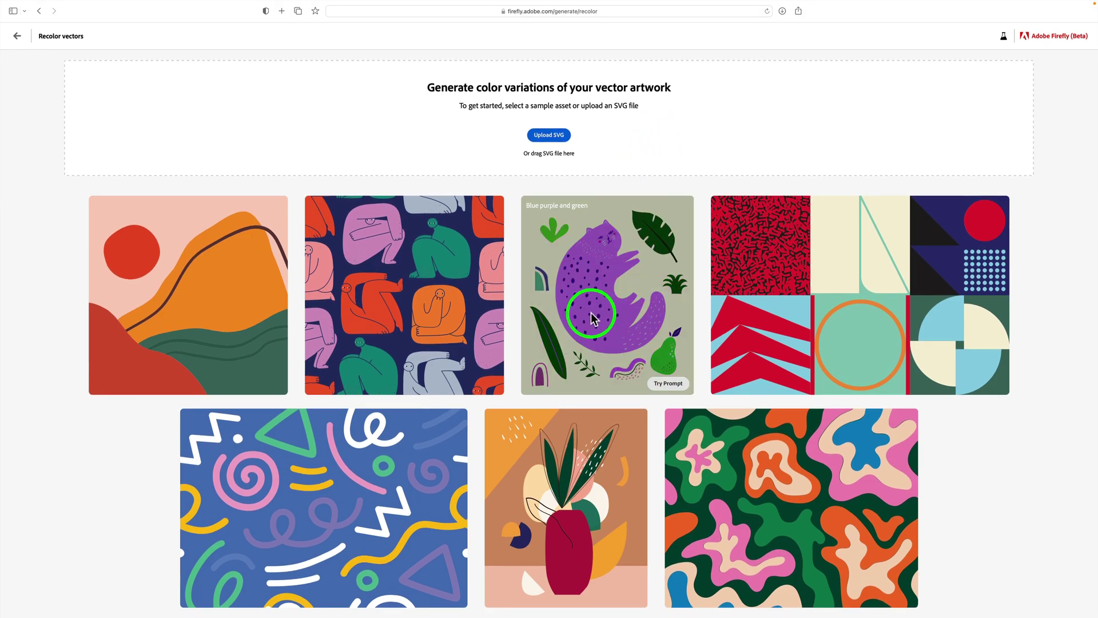
pyautogui.moveTo(465, 289)
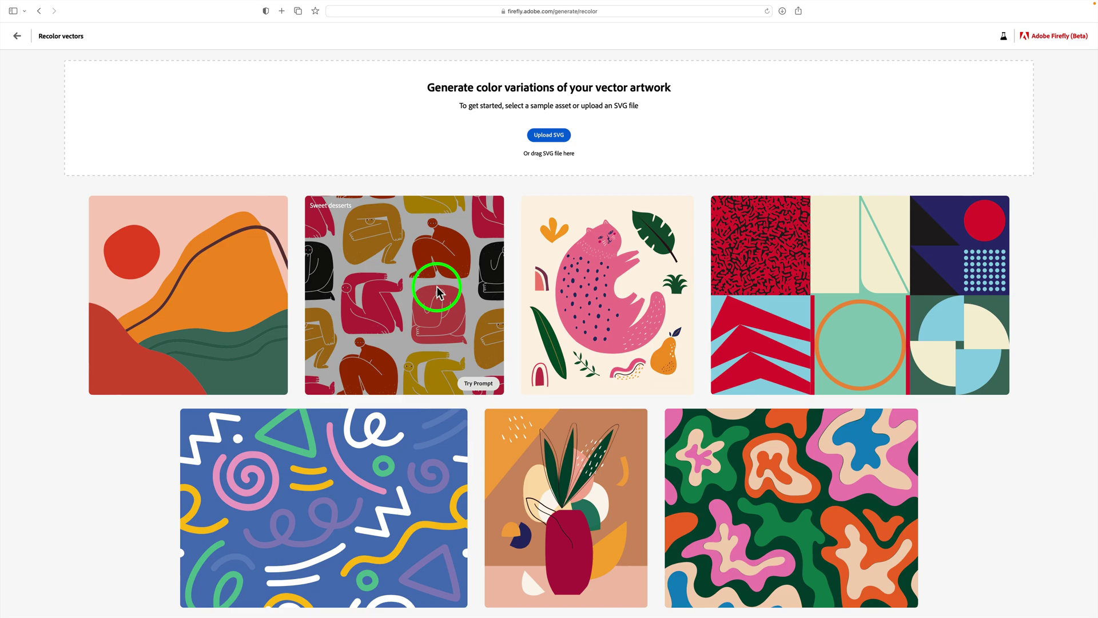
# Step: Recolor the landscape sample with the prompt 'Blue, red and orange'
pyautogui.click(231, 287)
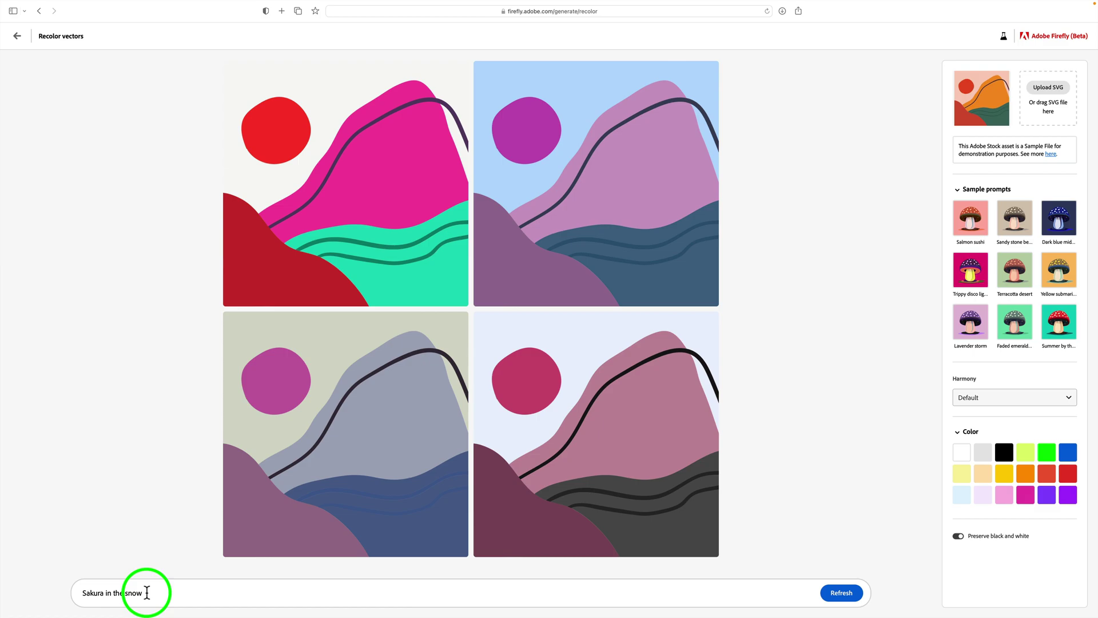
pyautogui.moveTo(143, 592); pyautogui.dragTo(34, 587)
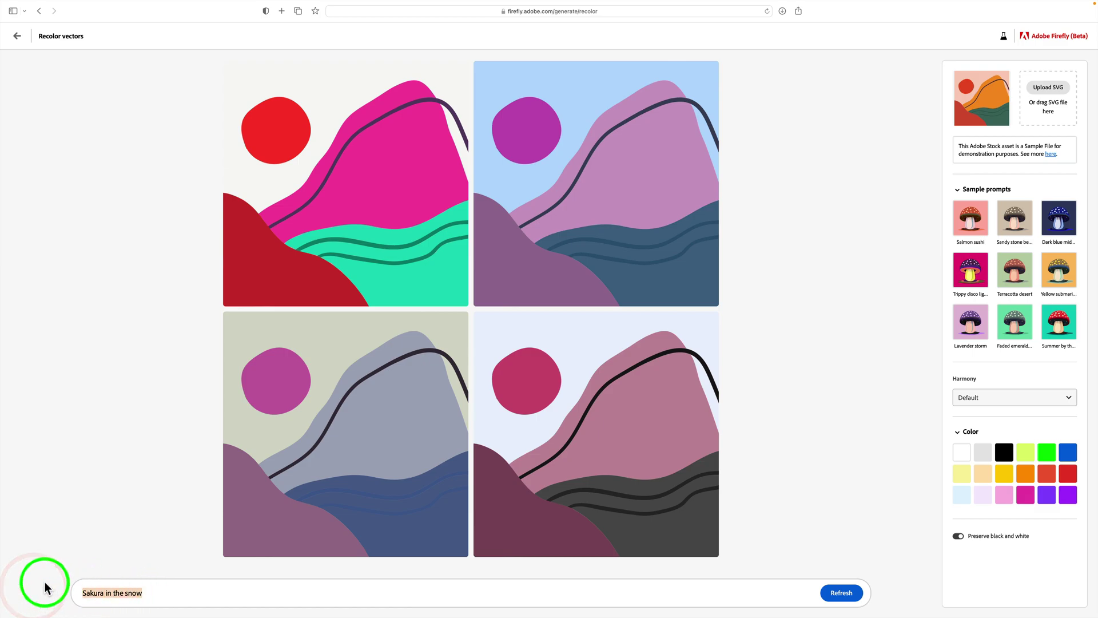
pyautogui.write('Blue, red and orange')
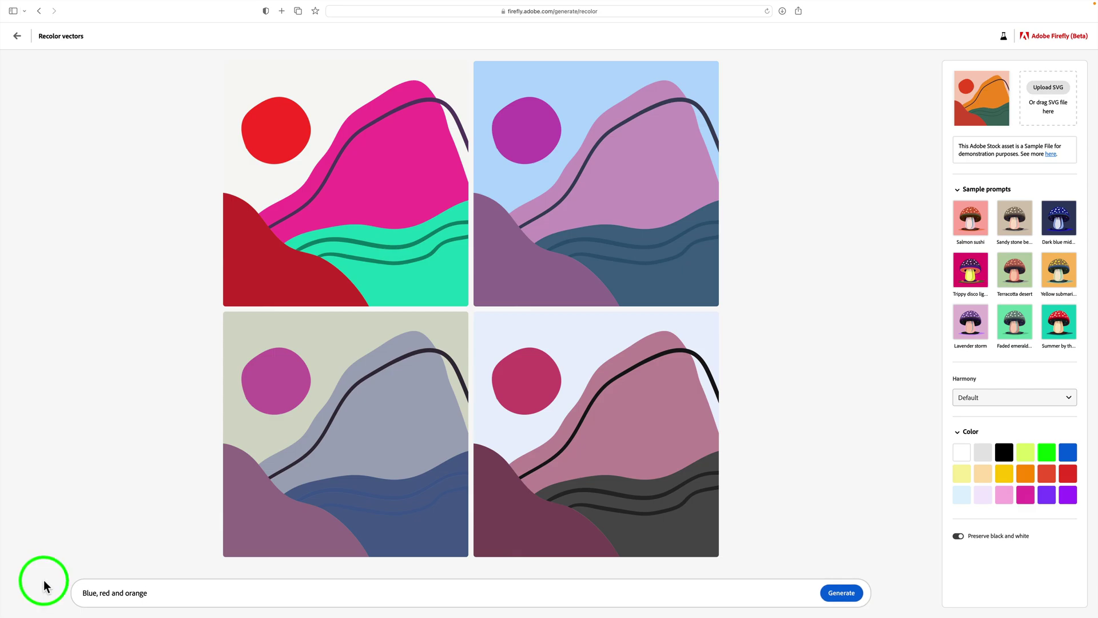
pyautogui.click(847, 596)
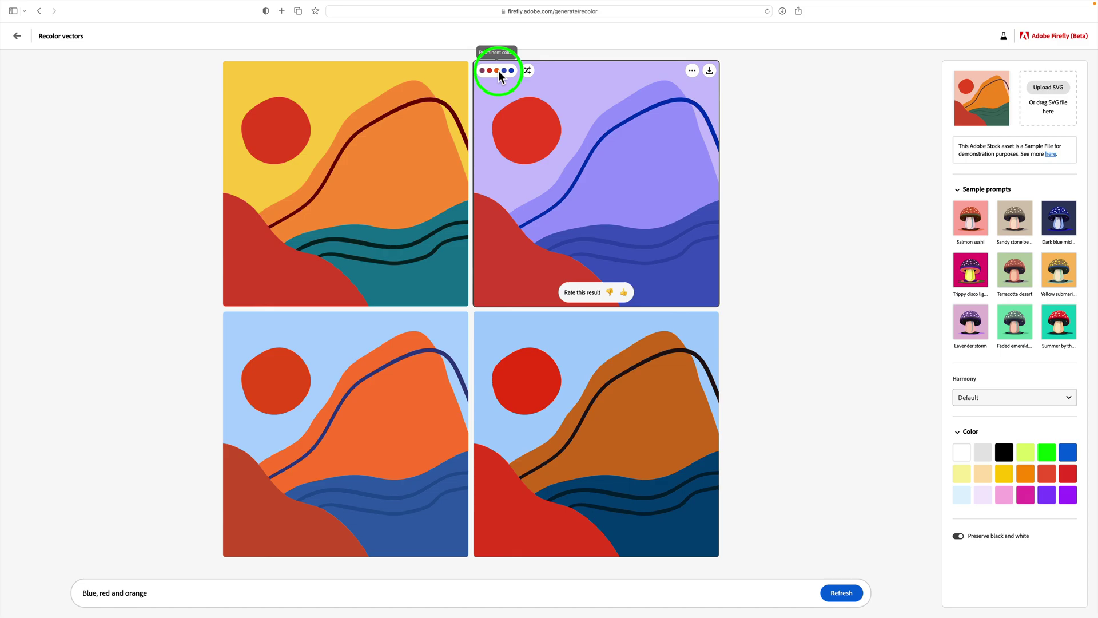
# Step: Shuffle the second variation's colors four times
pyautogui.click(527, 72)
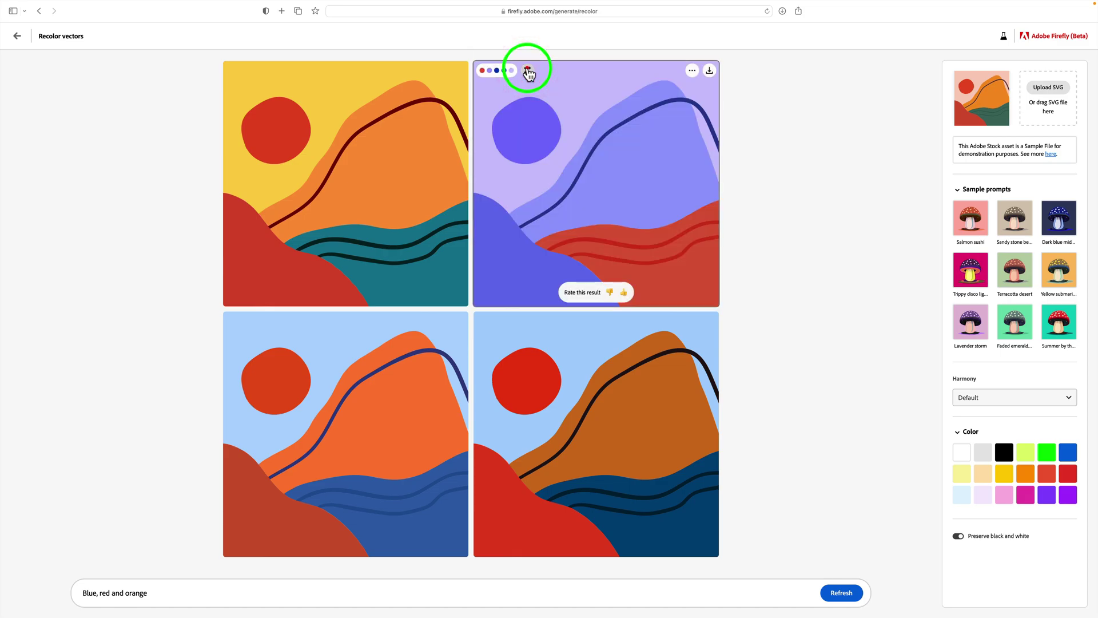
pyautogui.click(527, 72)
pyautogui.click(527, 71)
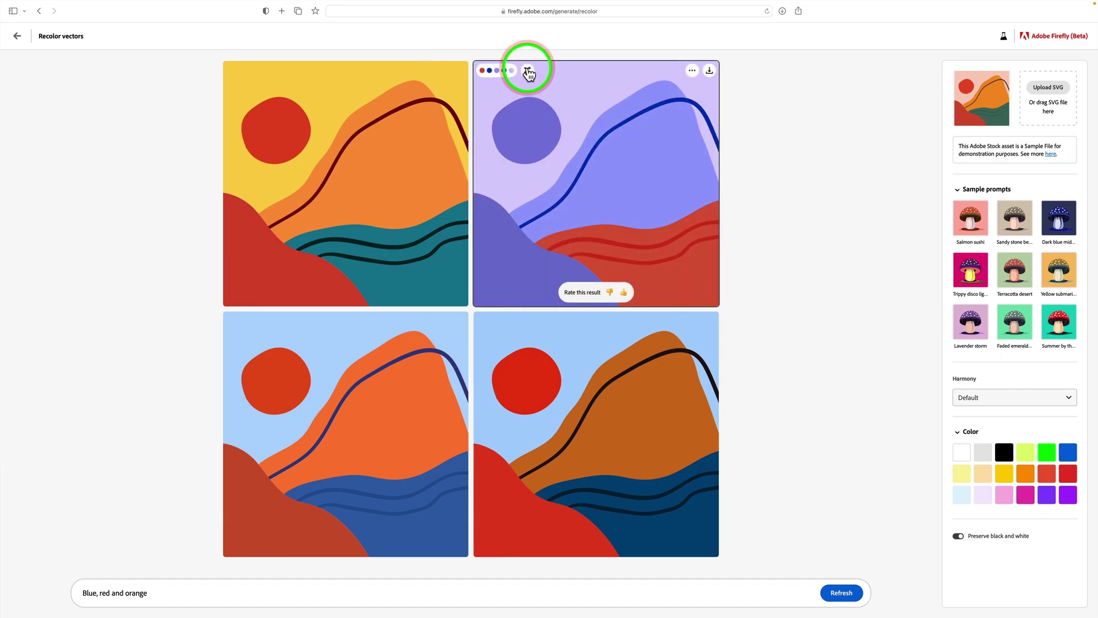
pyautogui.click(527, 72)
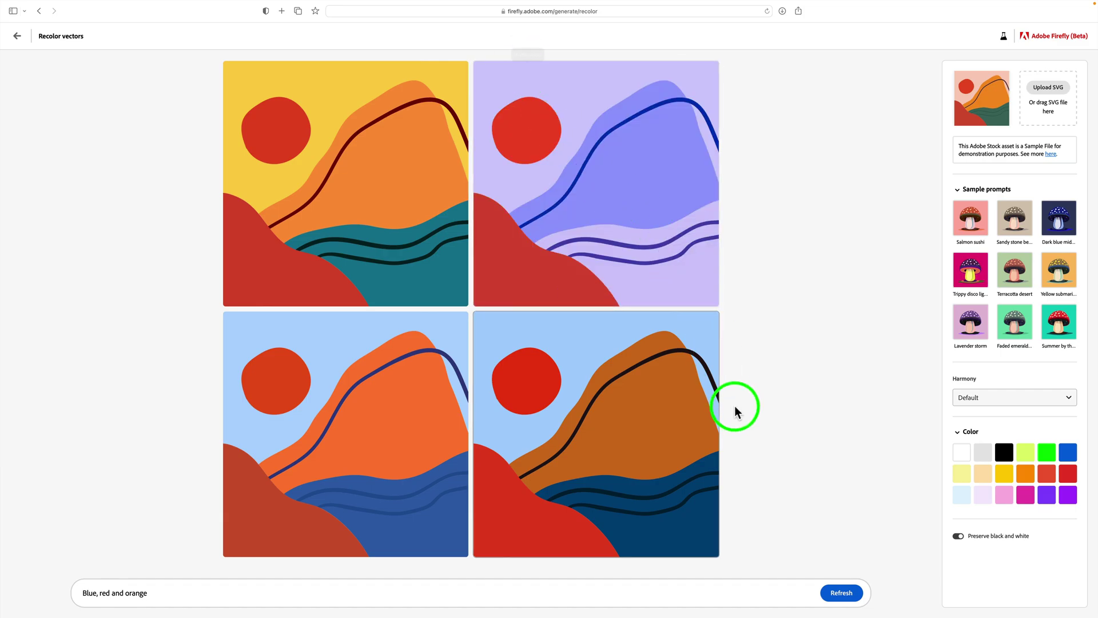
# Step: Replace the colour prompt with the Yellow submarine palette and set harmony to Split complementary
pyautogui.moveTo(170, 595); pyautogui.dragTo(57, 595)
pyautogui.press('BackSpace')
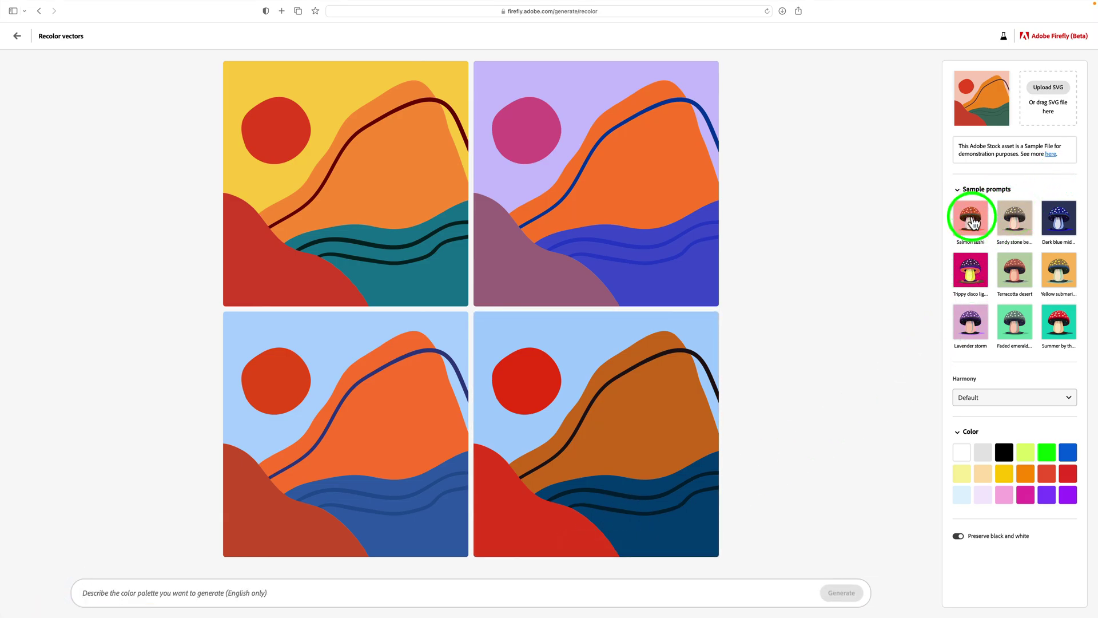
pyautogui.click(1015, 220)
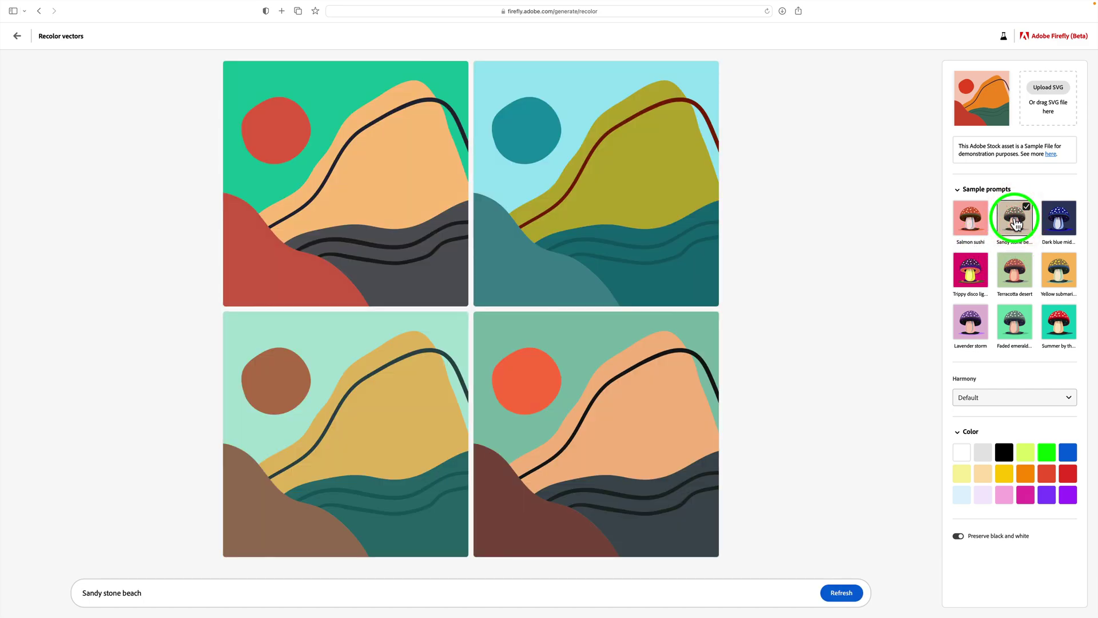
pyautogui.click(1058, 273)
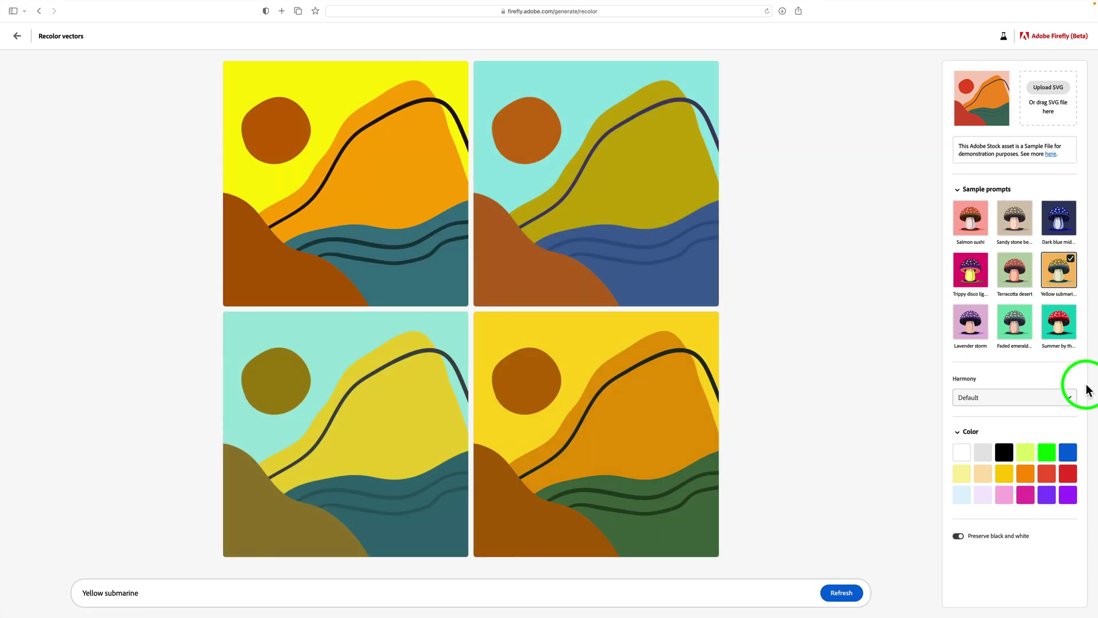
pyautogui.click(1008, 400)
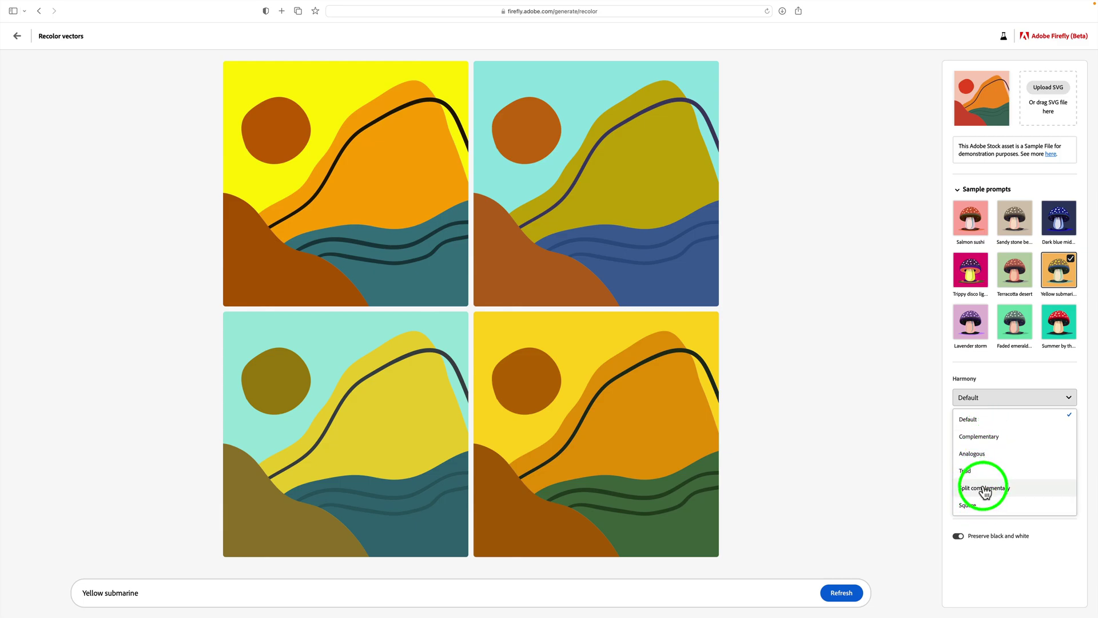
pyautogui.click(985, 490)
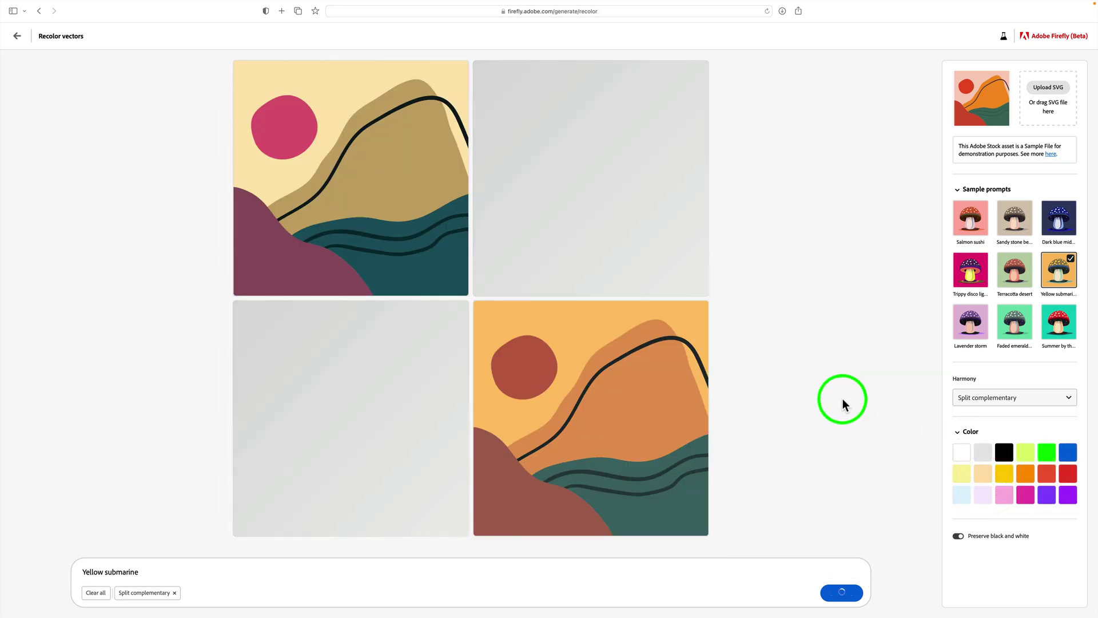
# Step: Shuffle the top-right variation's colours twice
pyautogui.moveTo(500, 68)
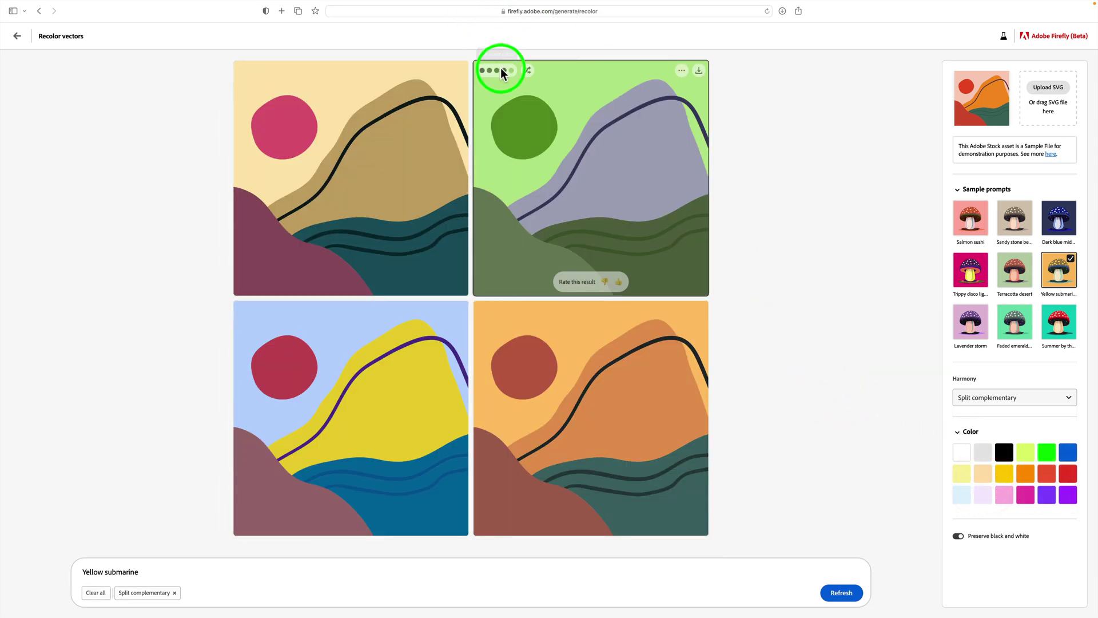
pyautogui.click(527, 70)
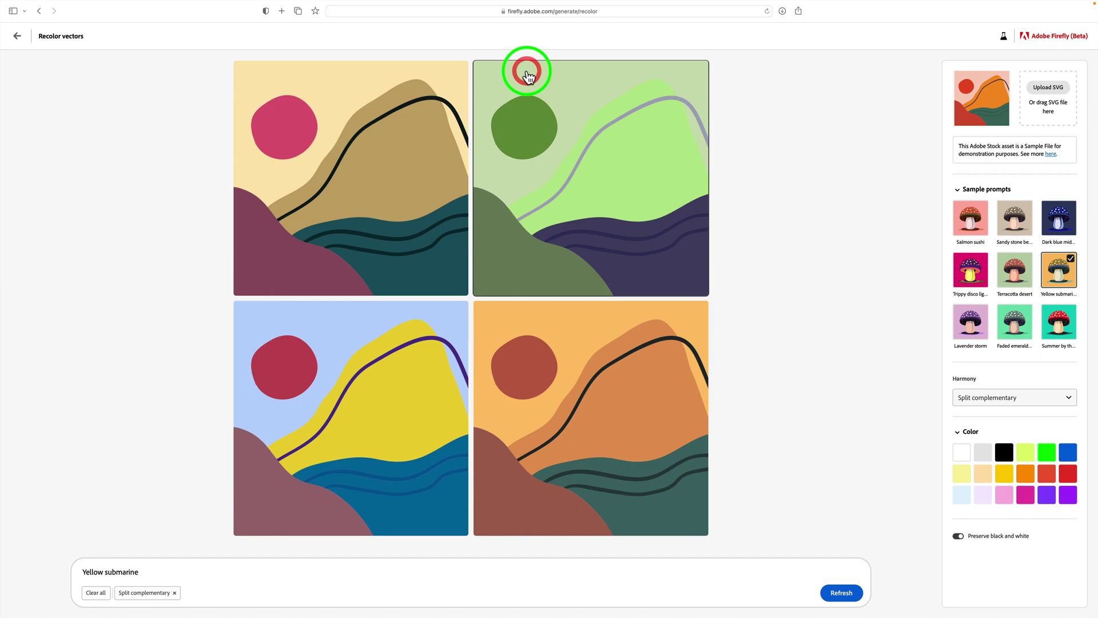
pyautogui.click(527, 71)
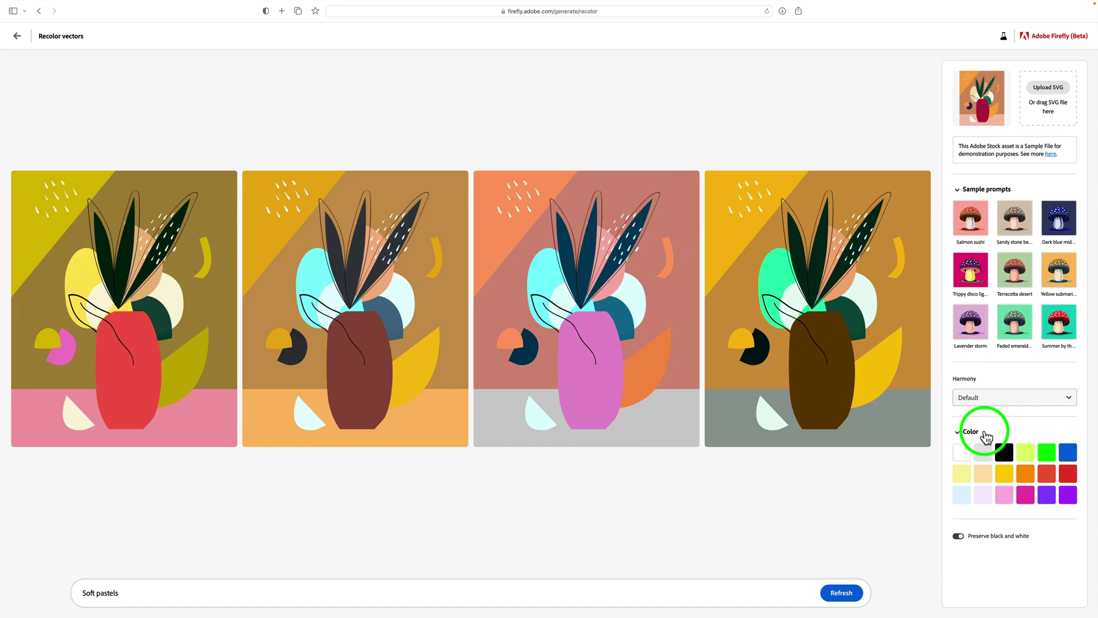
# Step: Add Light lime, Scarlet, Light cerise and Cornflower blue swatches, then shuffle the third variation twice
pyautogui.click(1026, 453)
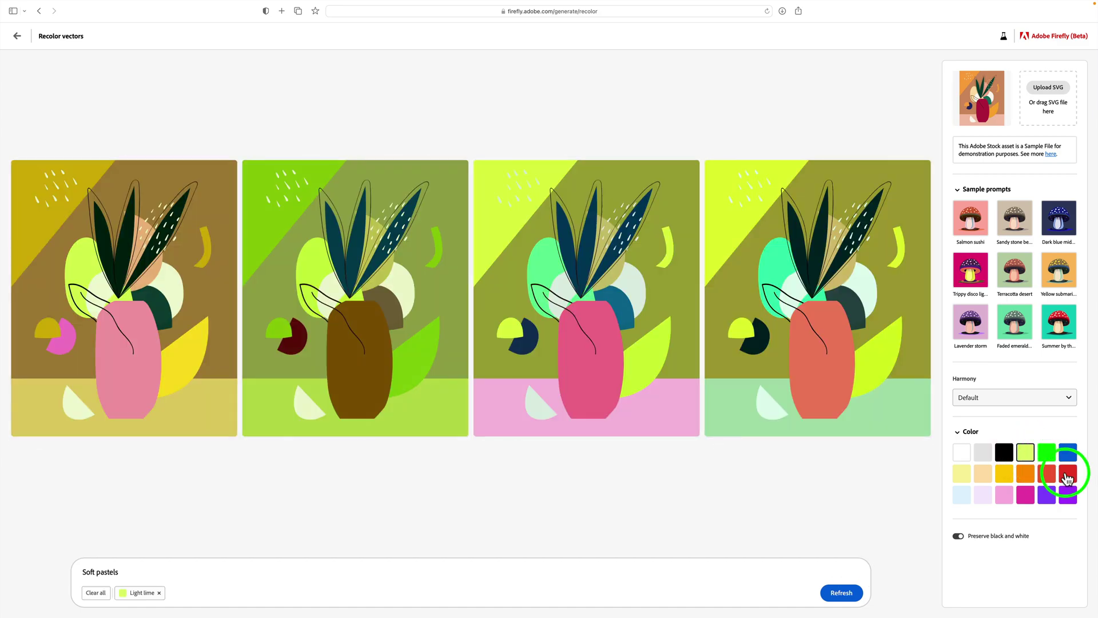
pyautogui.click(1068, 474)
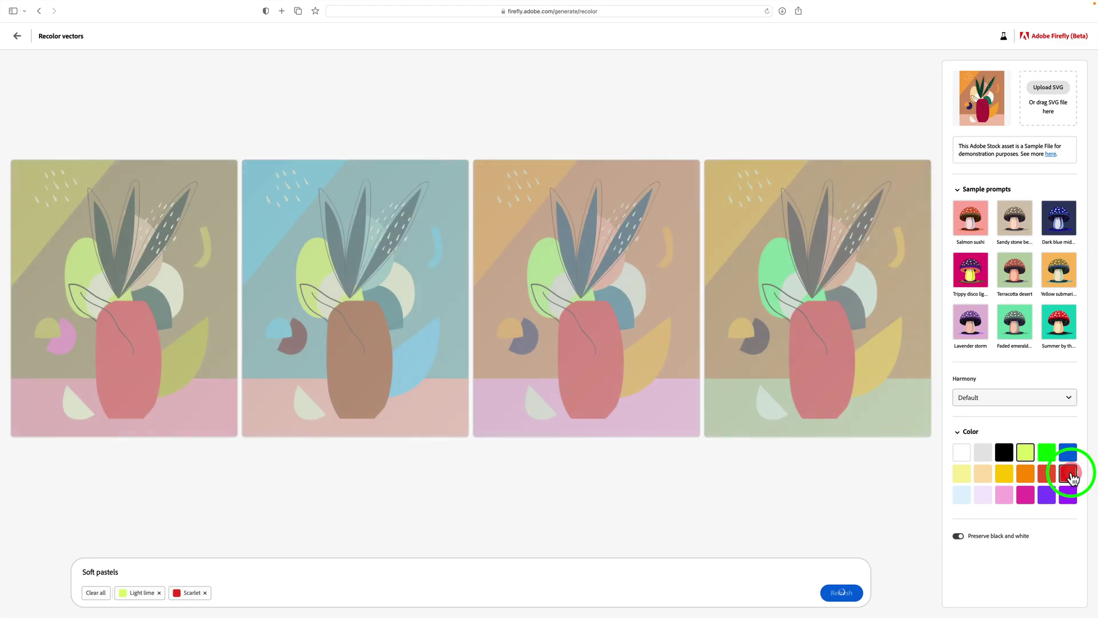
pyautogui.click(1007, 496)
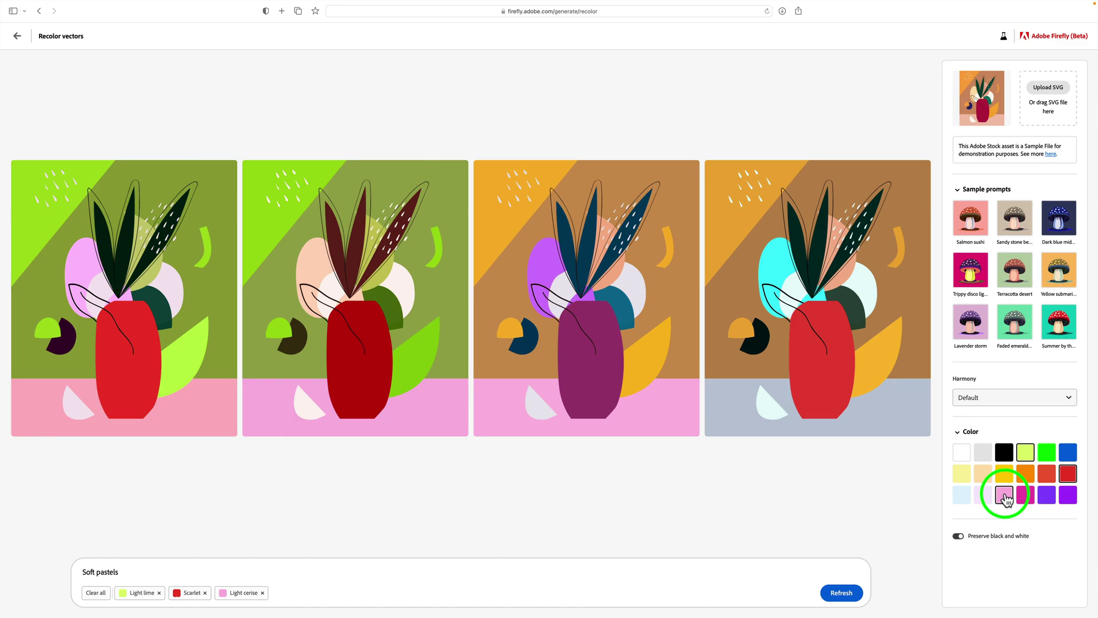
pyautogui.click(963, 495)
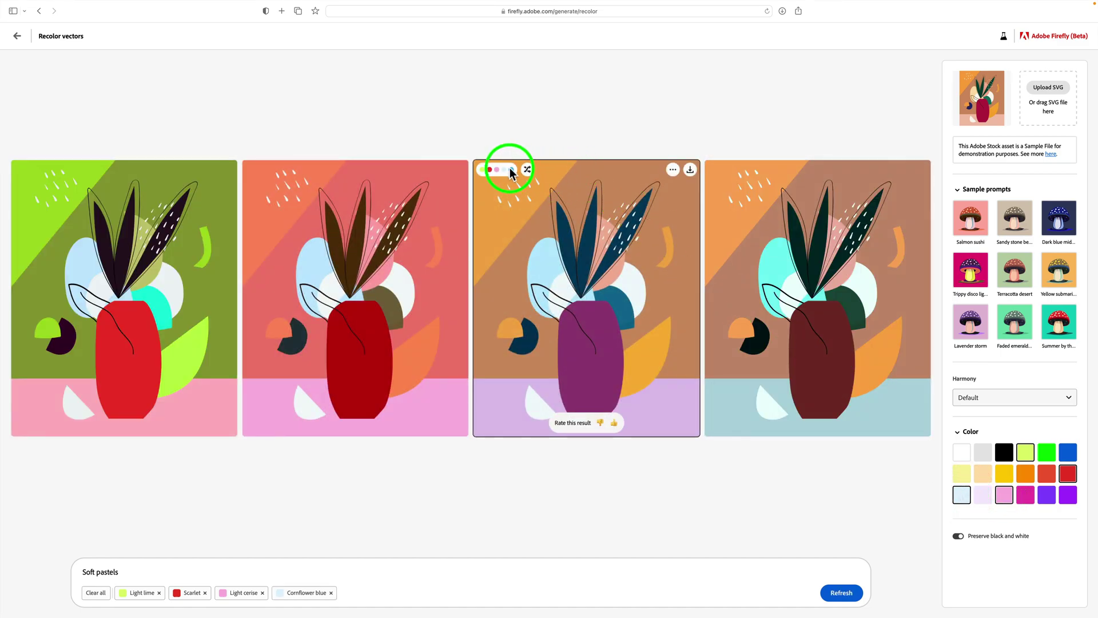
pyautogui.click(528, 170)
pyautogui.click(528, 171)
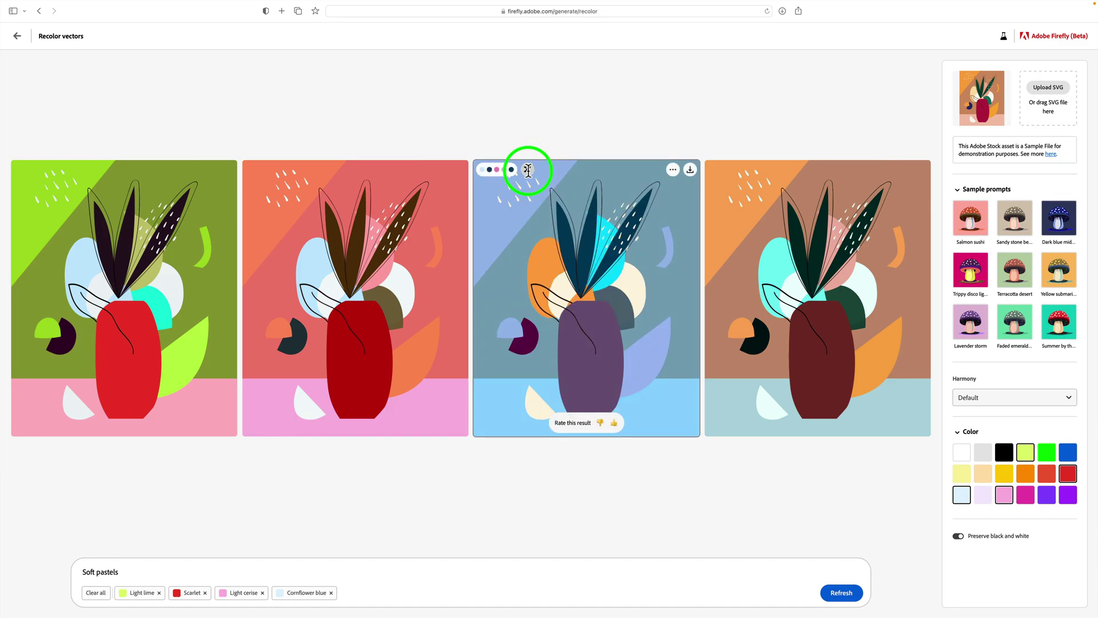